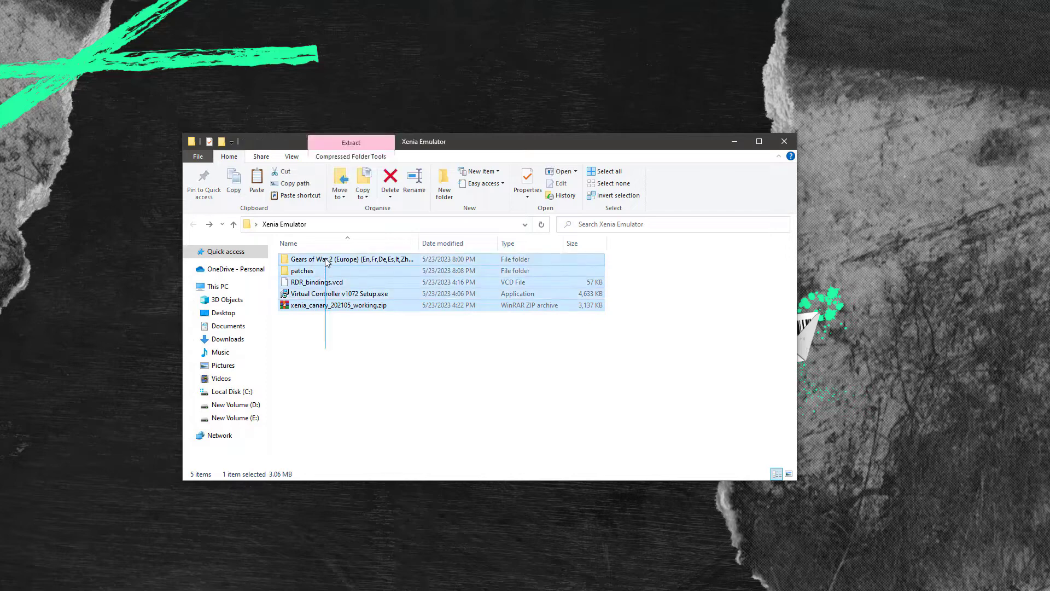
Open the Xenia Emulator folder on the desktop and look through its Gears of War 2 and patches subfolders
{"action": "key", "text": "super+d"}
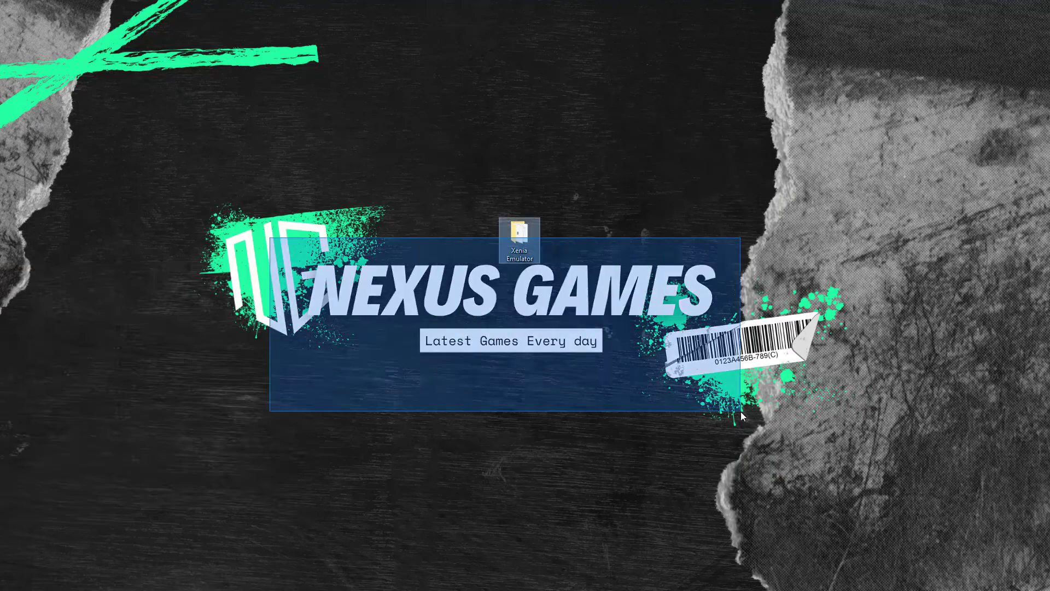
{"action": "left_click", "coordinate": [579, 396]}
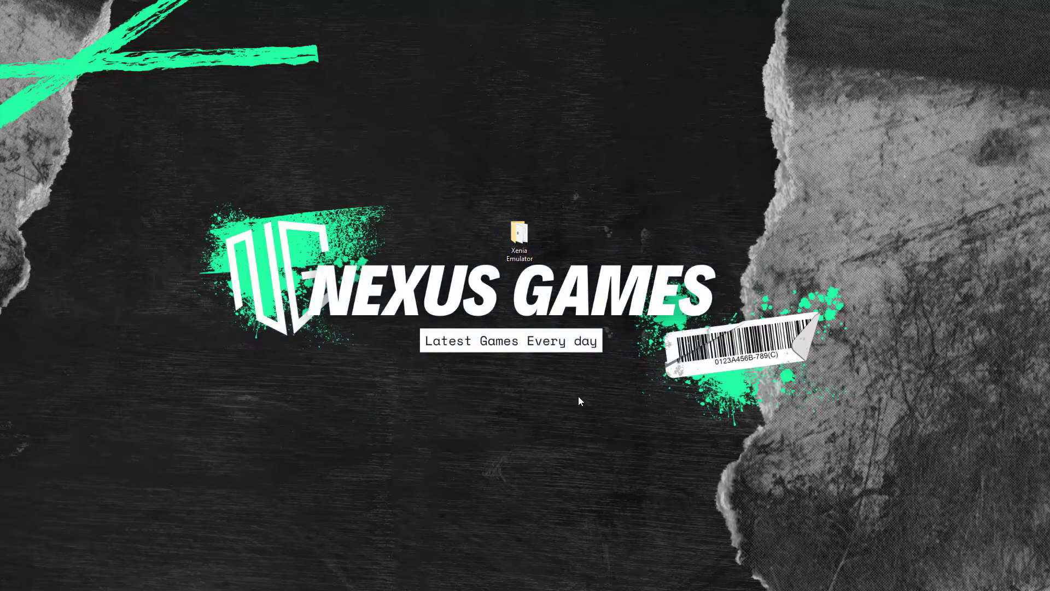
{"action": "double_click", "coordinate": [517, 237]}
{"action": "left_click_drag", "start_coordinate": [341, 356], "coordinate": [317, 270]}
{"action": "double_click", "coordinate": [317, 259]}
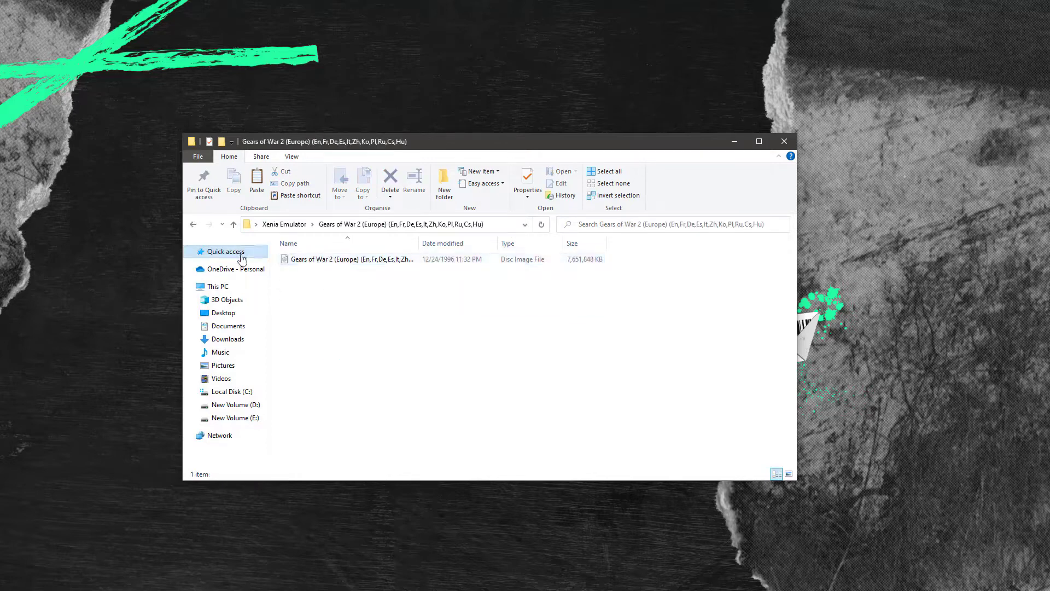
{"action": "left_click", "coordinate": [193, 225]}
{"action": "double_click", "coordinate": [302, 272]}
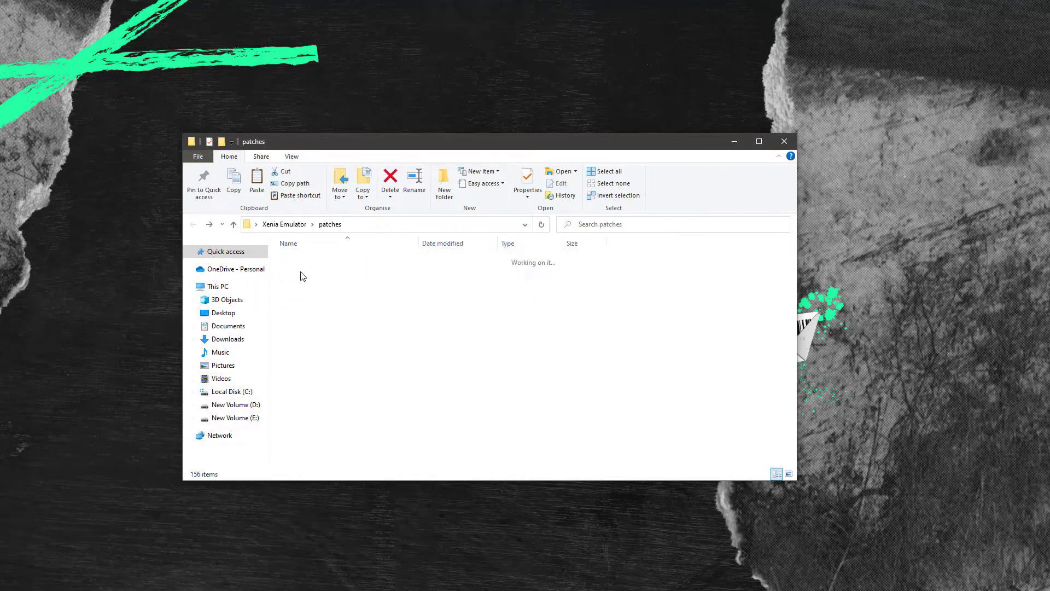
{"action": "scroll", "coordinate": [398, 303], "scroll_direction": "down", "scroll_amount": 10}
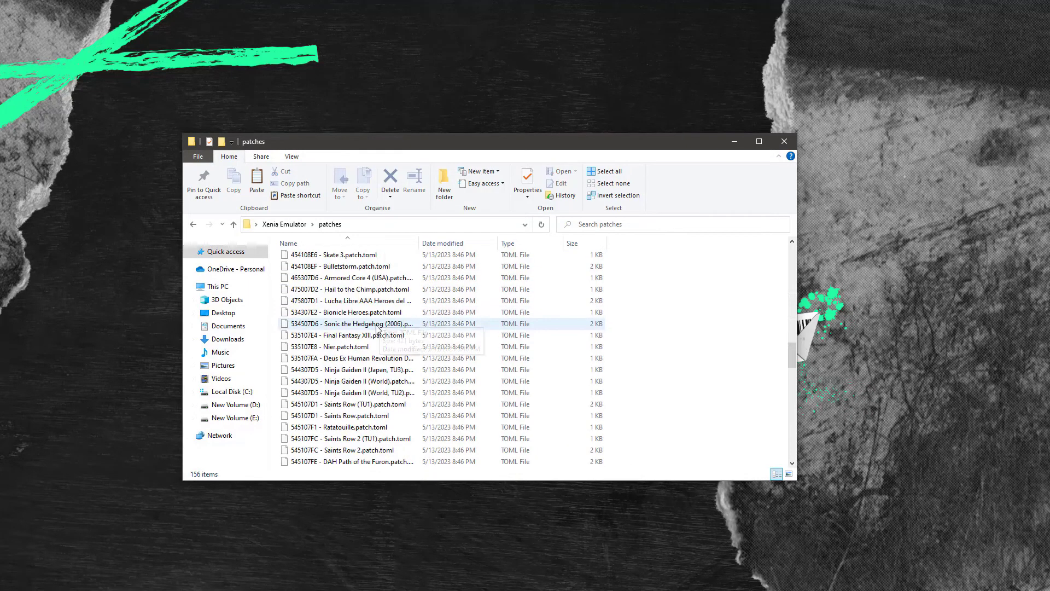
{"action": "left_click", "coordinate": [194, 225]}
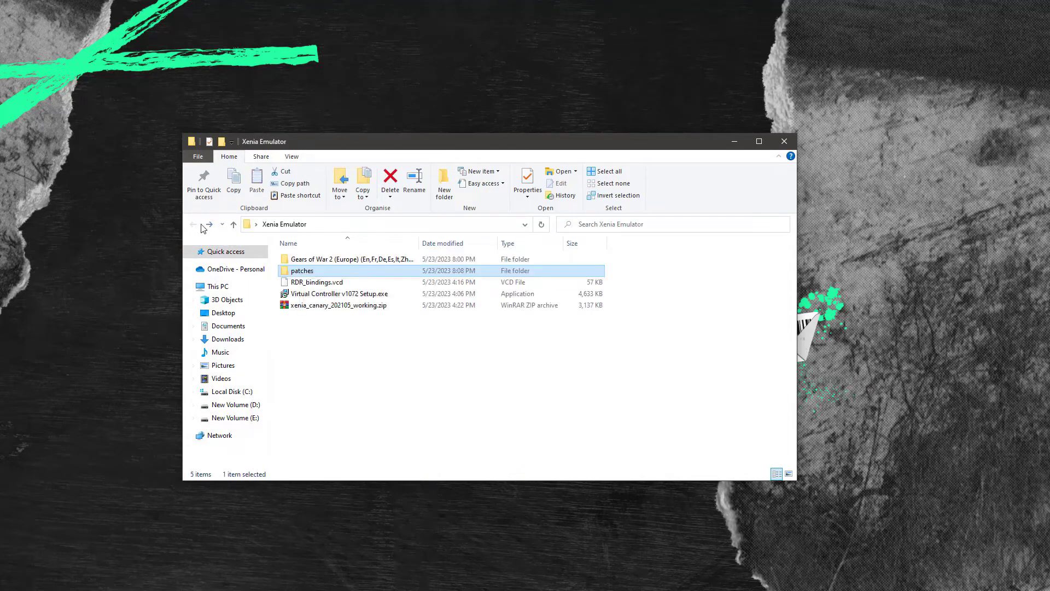
{"action": "right_click", "coordinate": [316, 298]}
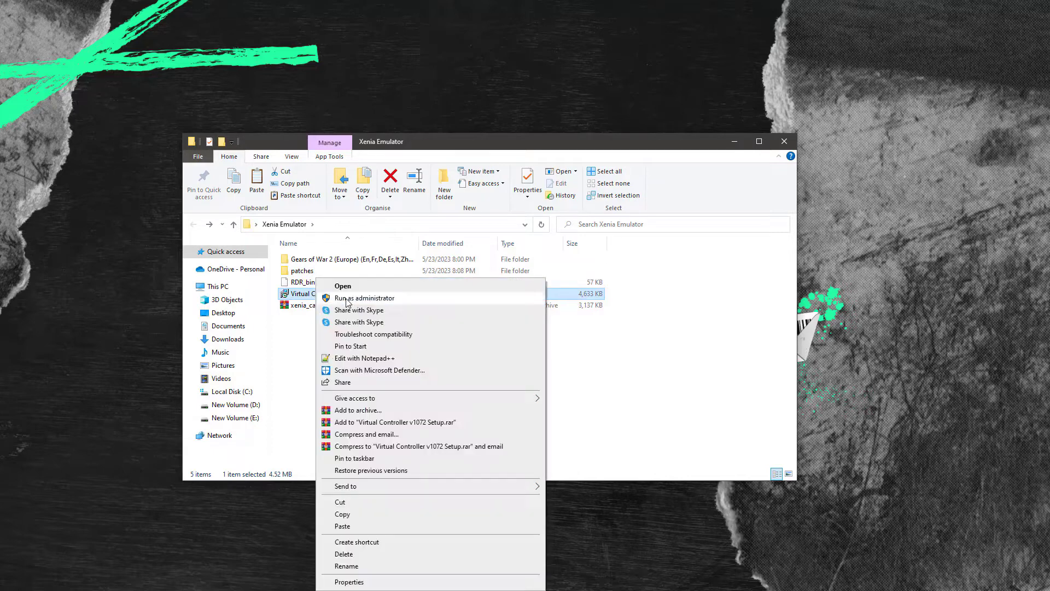
{"action": "left_click", "coordinate": [347, 299]}
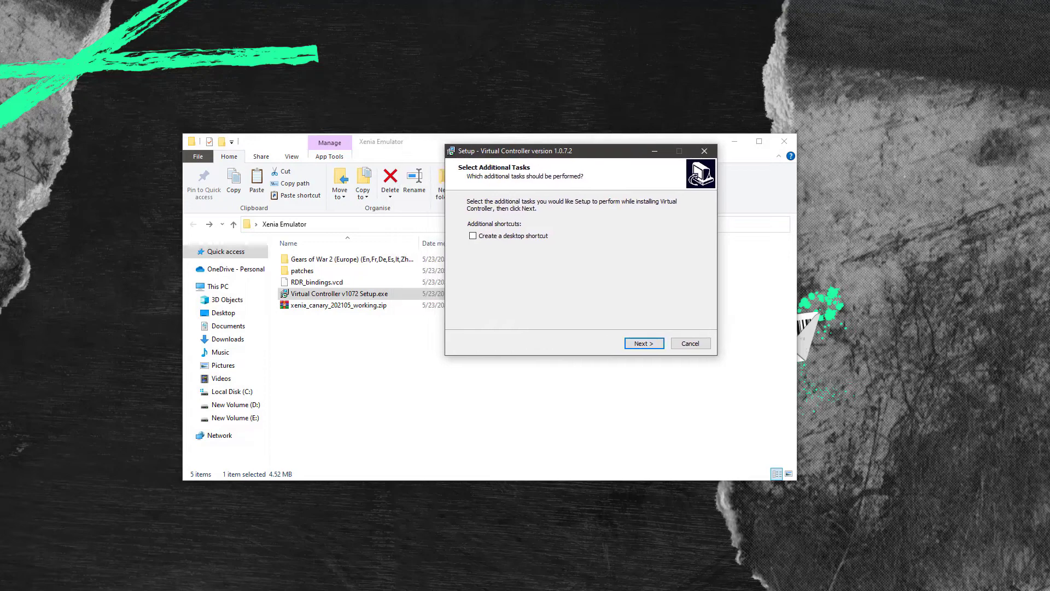
{"action": "key", "text": "Return"}
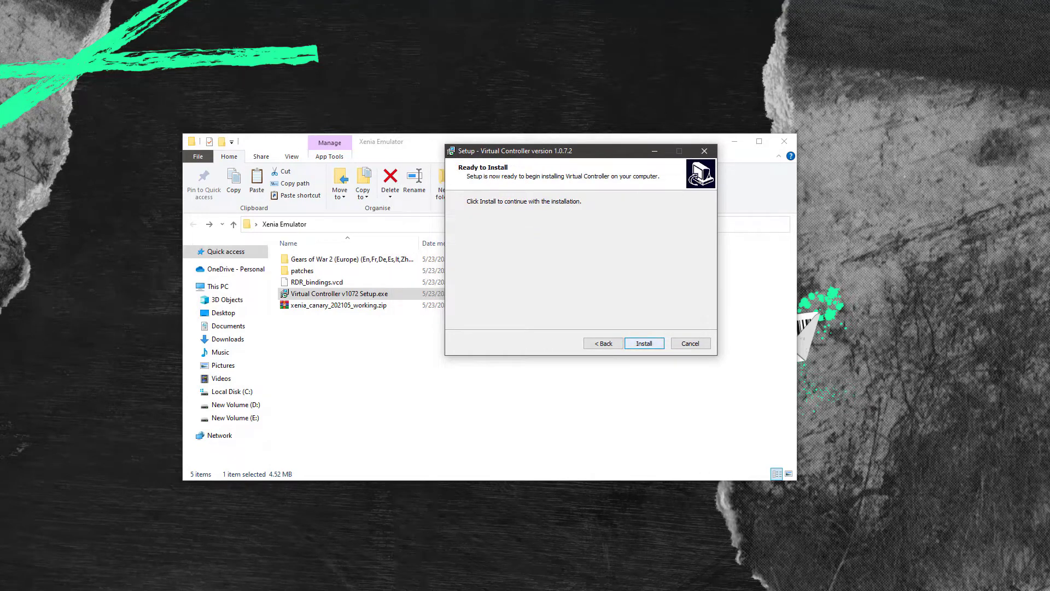
{"action": "key", "text": "Escape"}
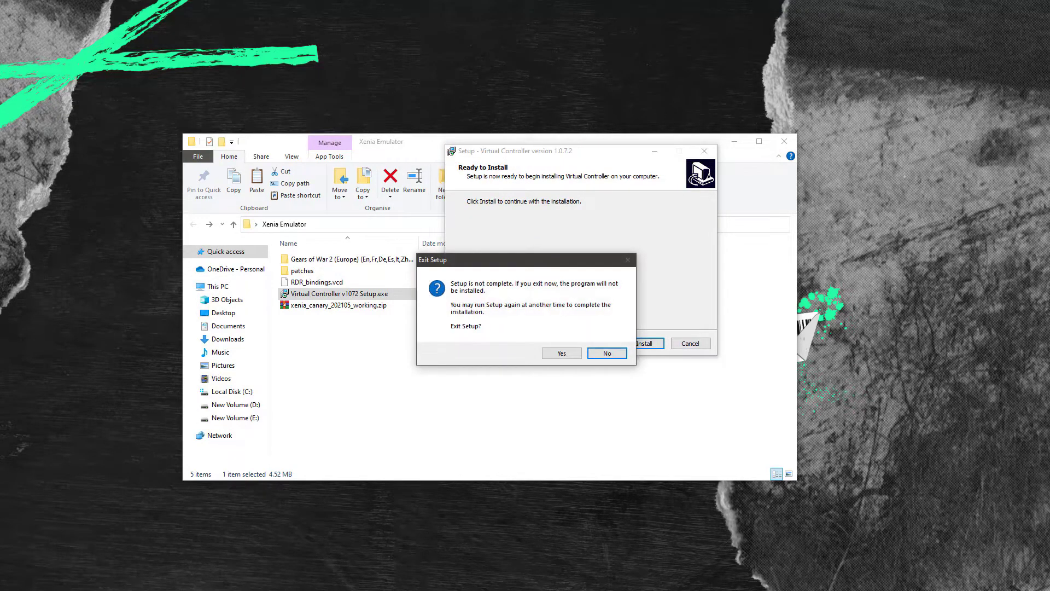
{"action": "left_click", "coordinate": [562, 353]}
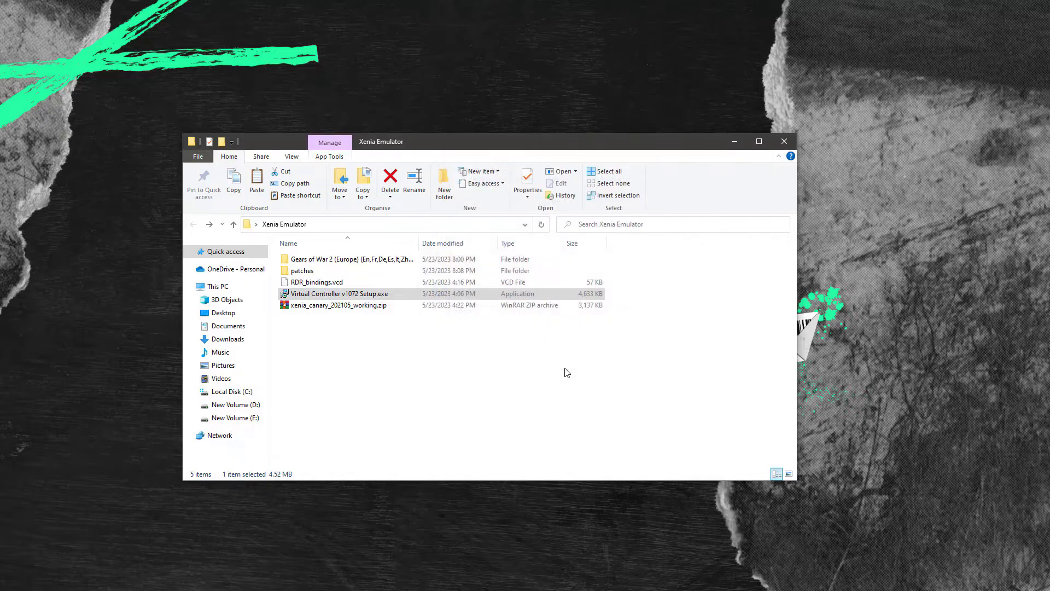
Extract xenia_canary_202105_working.zip into a folder of the same name and open the extracted folder
{"action": "left_click", "coordinate": [307, 308]}
{"action": "right_click", "coordinate": [305, 309]}
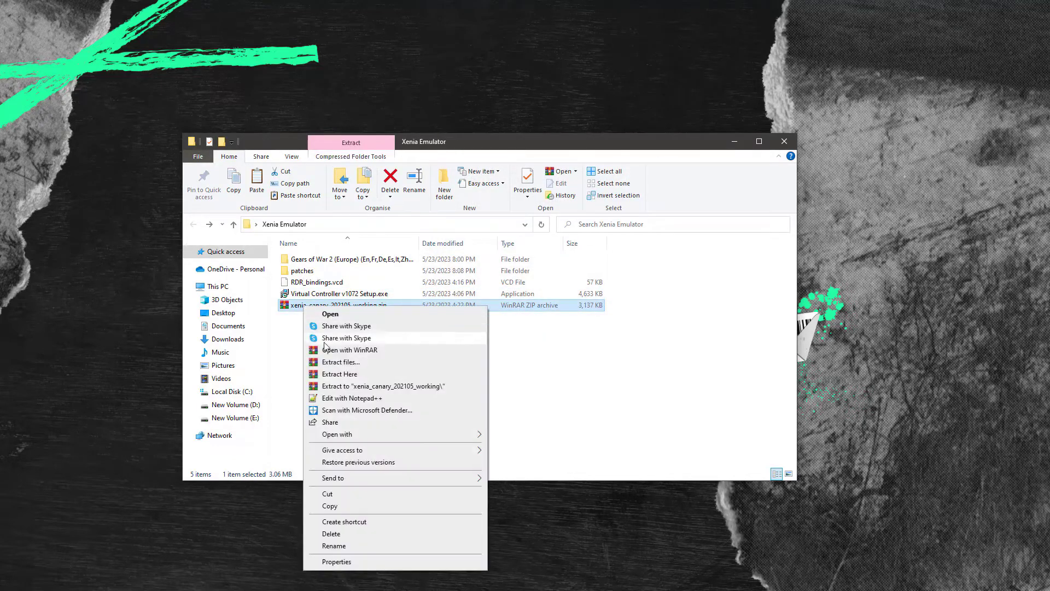
{"action": "left_click", "coordinate": [338, 386]}
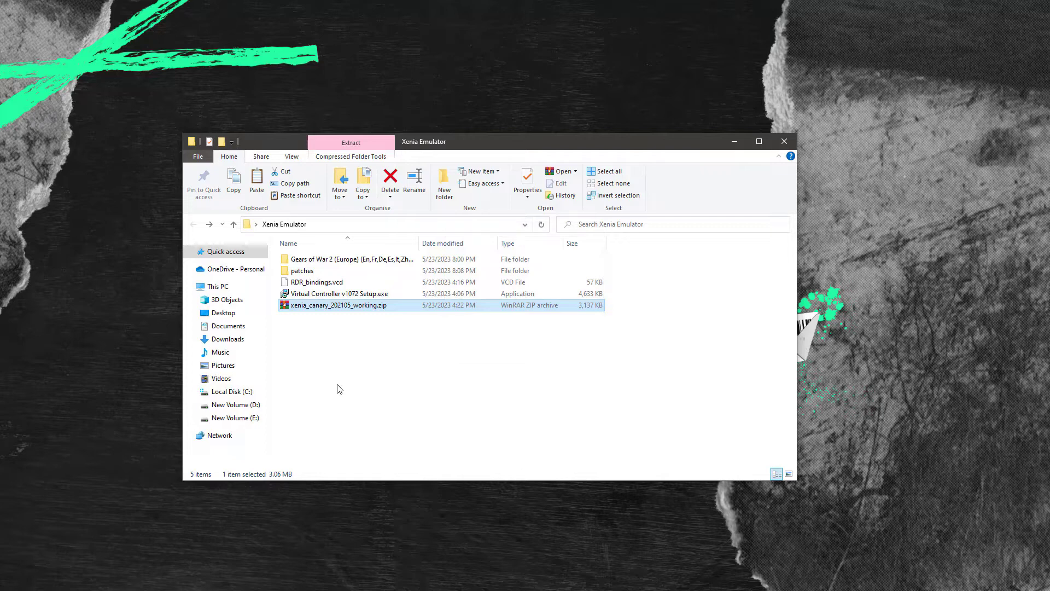
{"action": "double_click", "coordinate": [304, 282]}
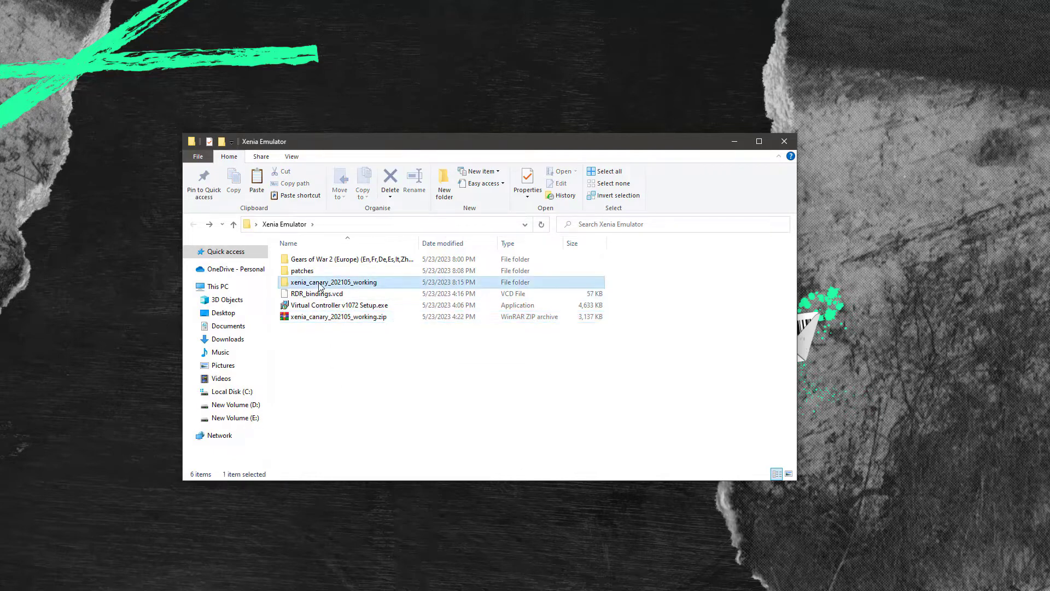
{"action": "left_click_drag", "start_coordinate": [321, 317], "coordinate": [317, 257]}
{"action": "left_click", "coordinate": [319, 287]}
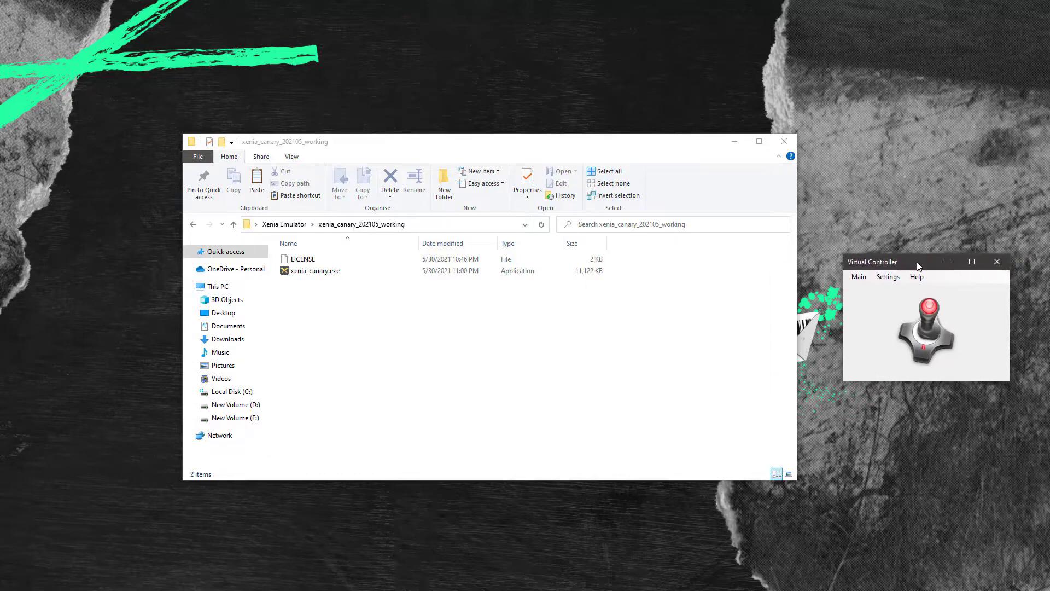
Configure the physical keyboard in Virtual Controller's IO Devices with Lock Feature off and the LLHook API
{"action": "left_click", "coordinate": [888, 277]}
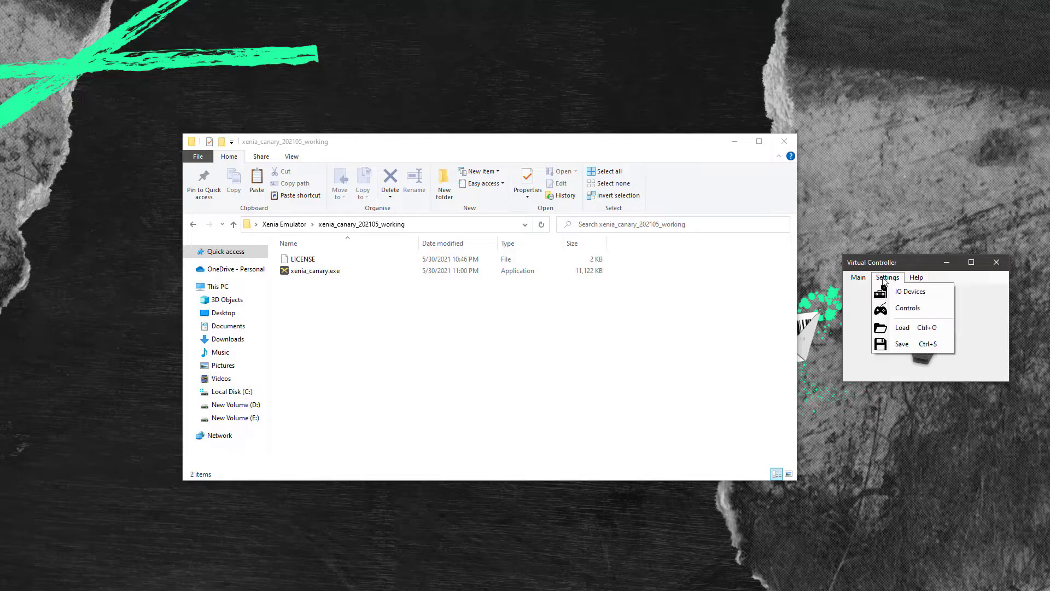
{"action": "left_click", "coordinate": [891, 291]}
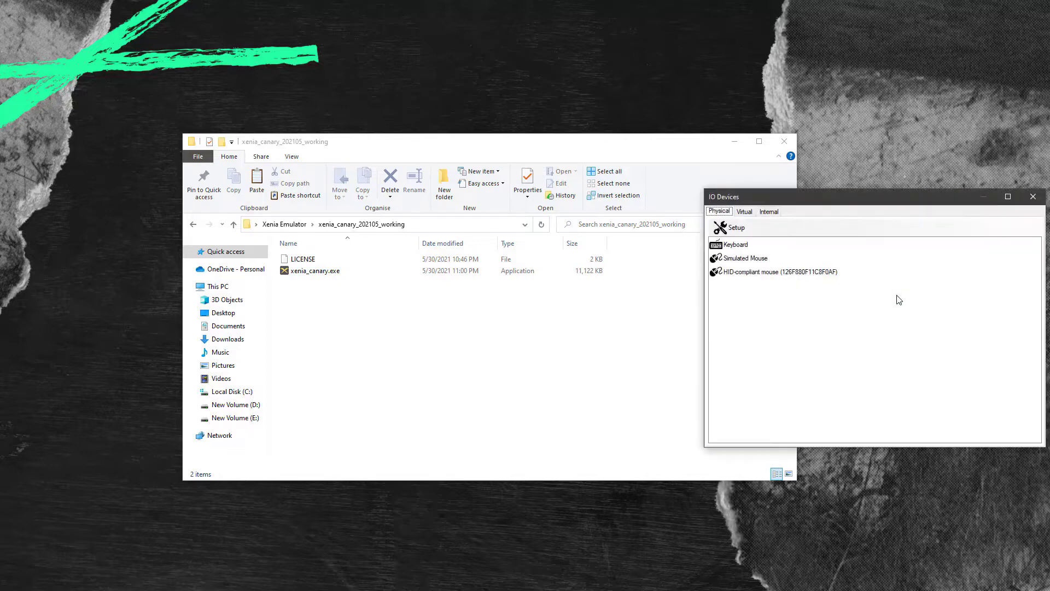
{"action": "left_click", "coordinate": [727, 230]}
{"action": "left_click", "coordinate": [743, 249]}
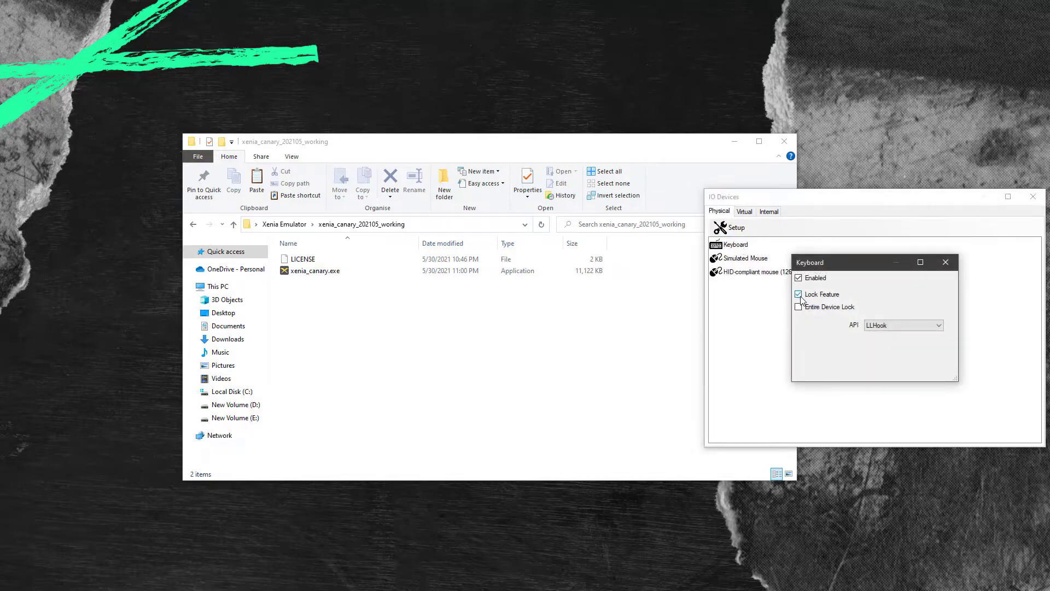
{"action": "left_click", "coordinate": [882, 326]}
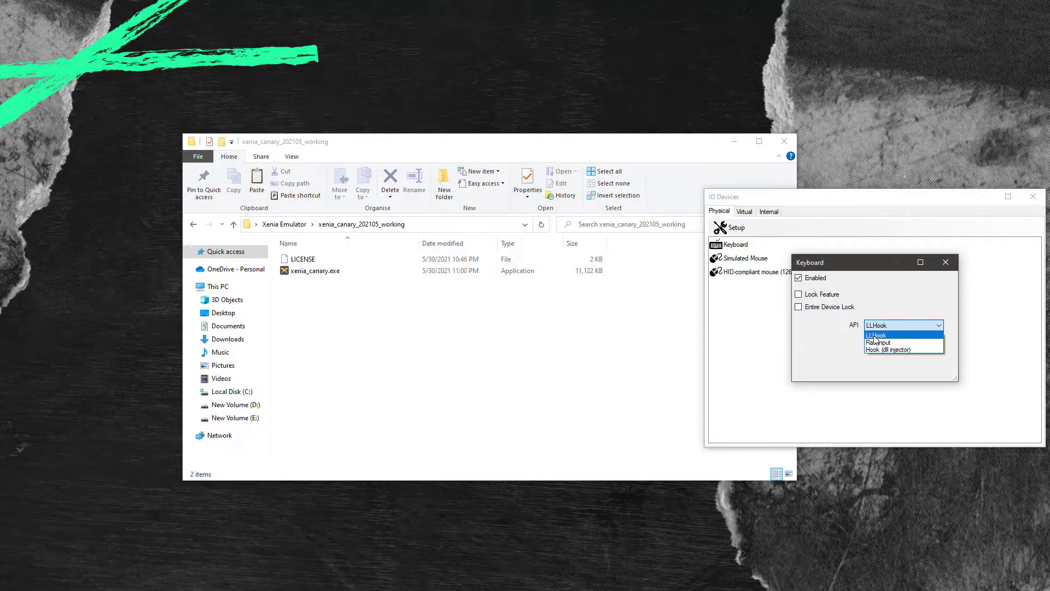
{"action": "left_click", "coordinate": [878, 336]}
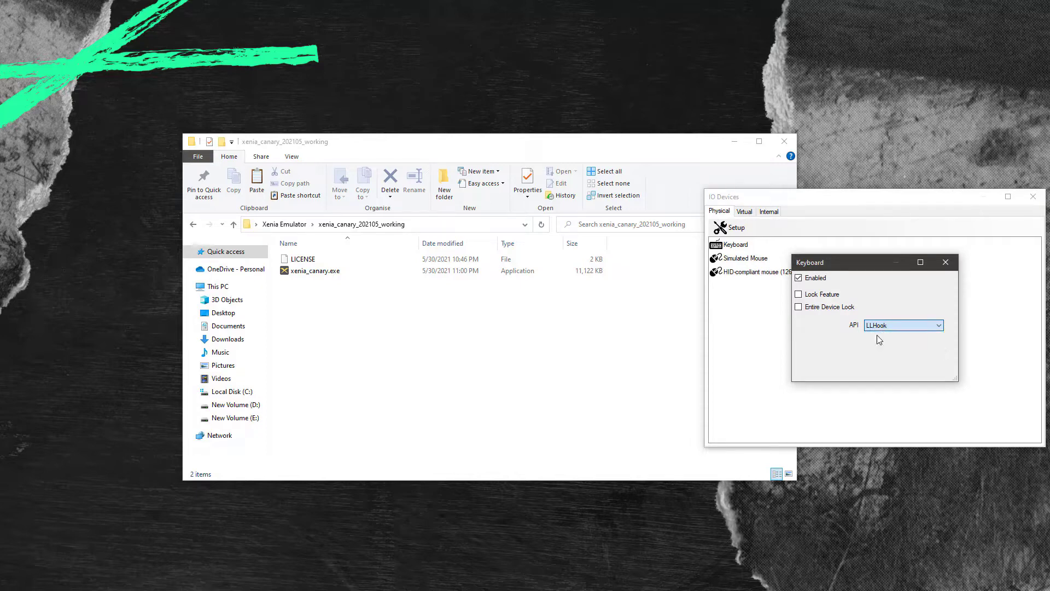
{"action": "left_click", "coordinate": [946, 262]}
Configure the physical mouse with Lock Feature off and the RawInput API, and check its axis sensitivity settings
{"action": "left_click", "coordinate": [732, 227]}
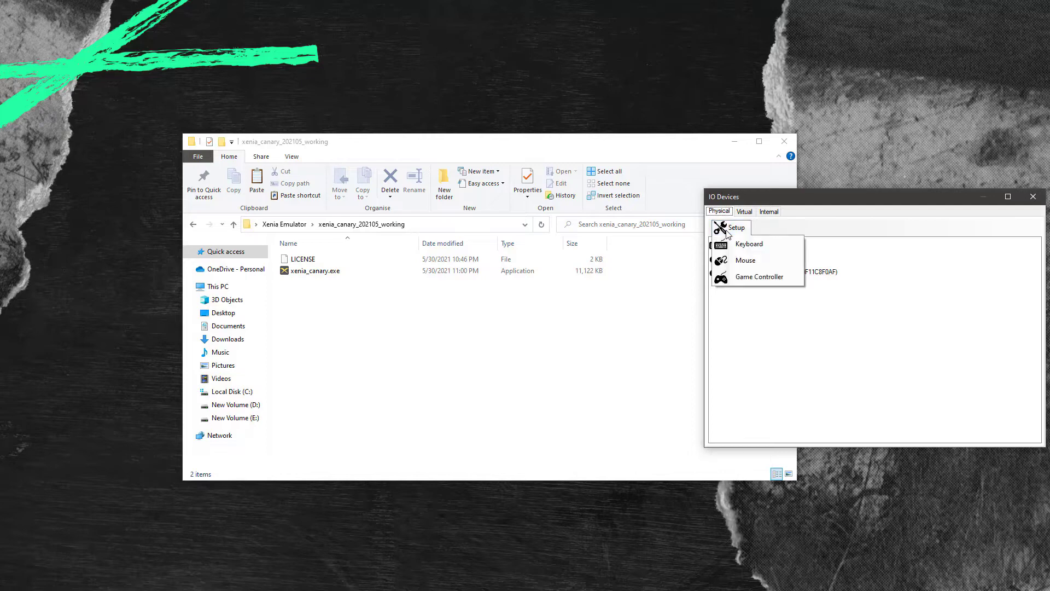
{"action": "left_click", "coordinate": [728, 262]}
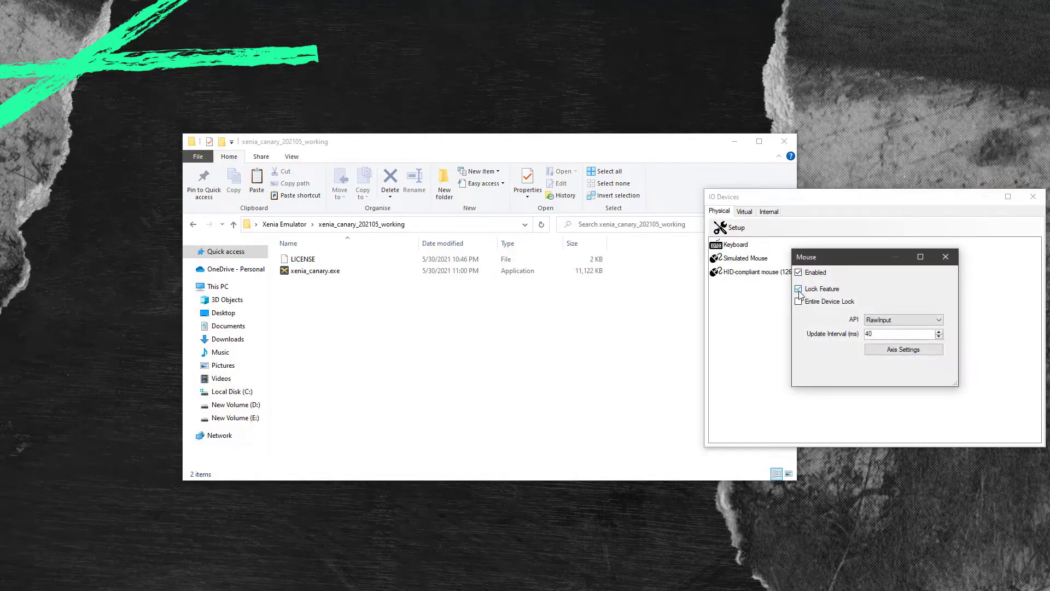
{"action": "left_click", "coordinate": [895, 322]}
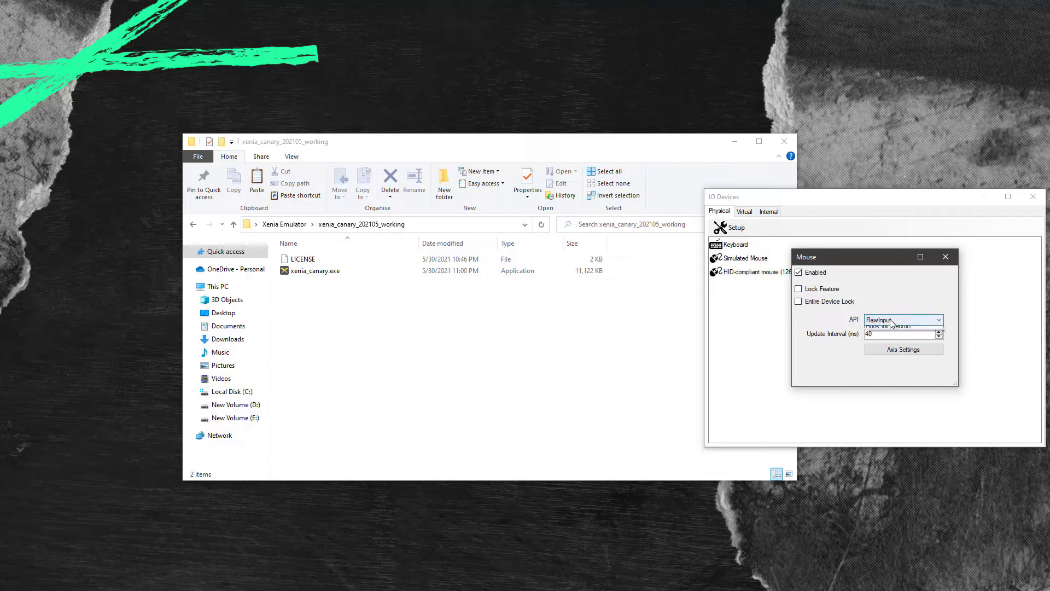
{"action": "left_click", "coordinate": [879, 338]}
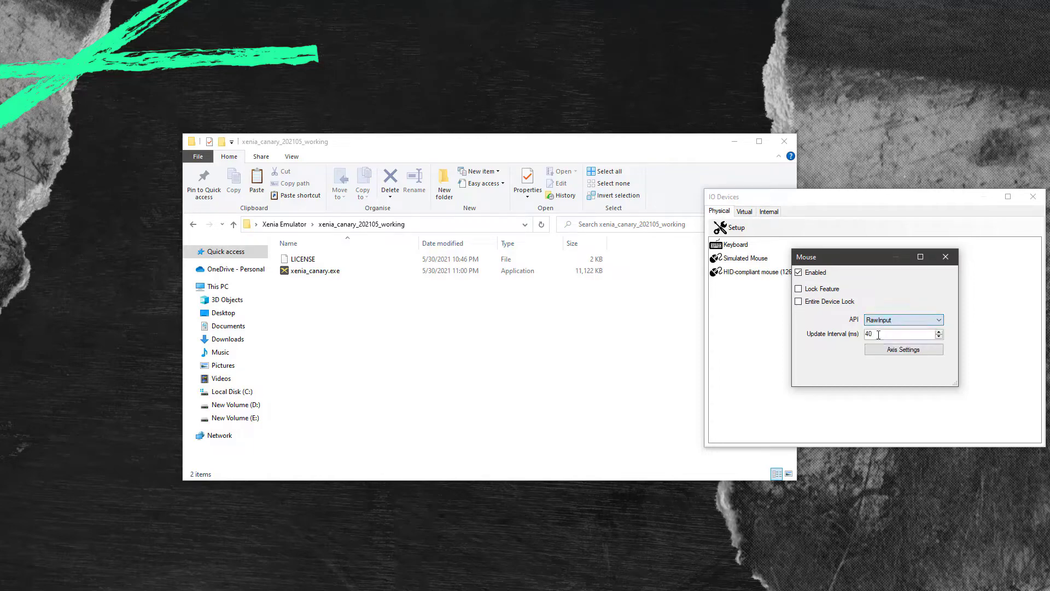
{"action": "left_click", "coordinate": [900, 351]}
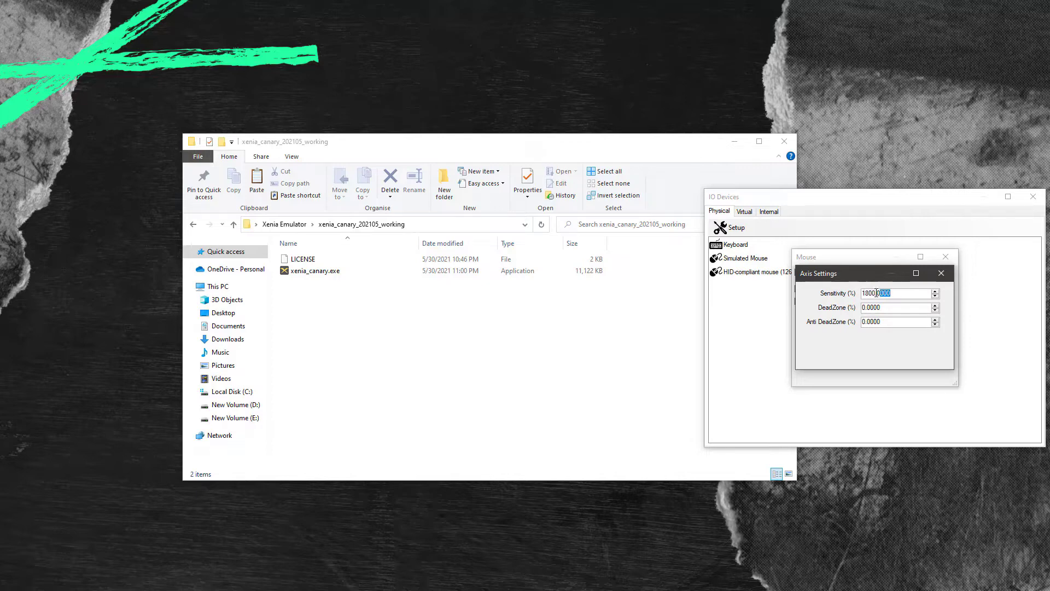
{"action": "left_click", "coordinate": [907, 292]}
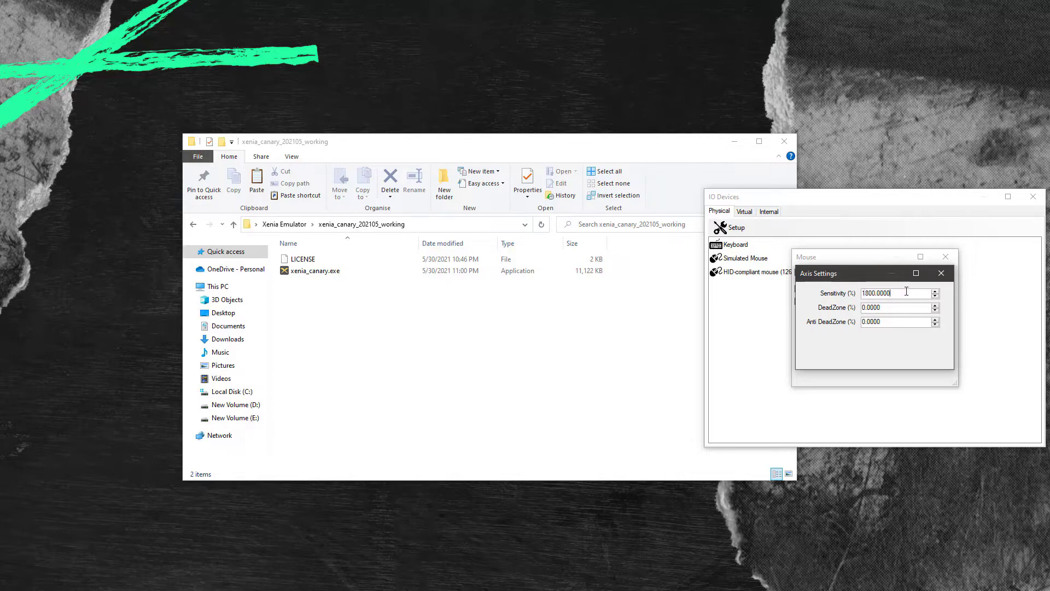
{"action": "left_click", "coordinate": [944, 270]}
{"action": "left_click", "coordinate": [947, 257]}
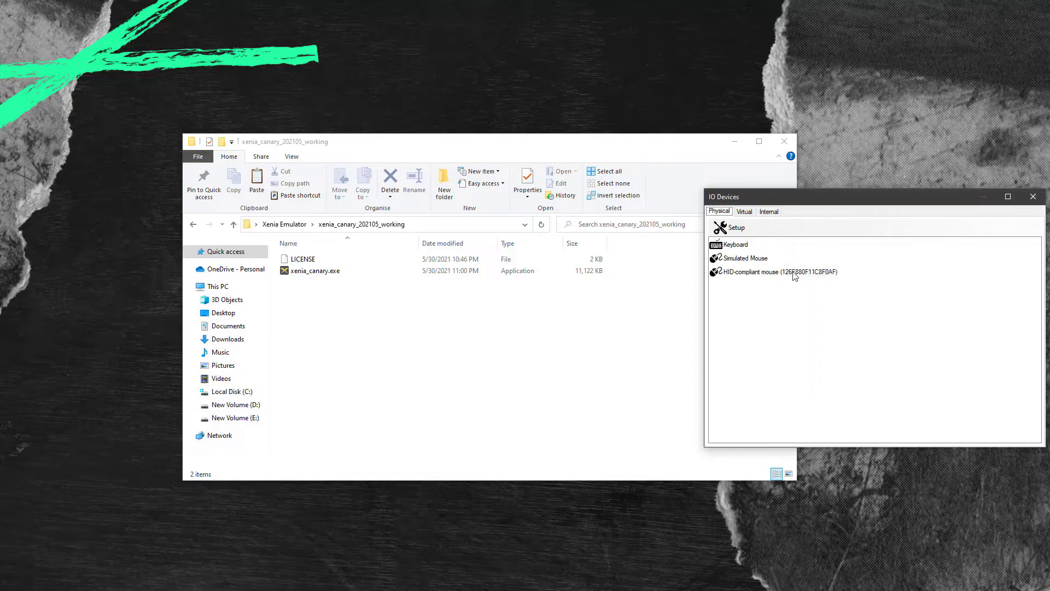
Review the virtual devices and their setup options, then close the IO Devices window
{"action": "left_click", "coordinate": [744, 211]}
{"action": "left_click", "coordinate": [733, 229]}
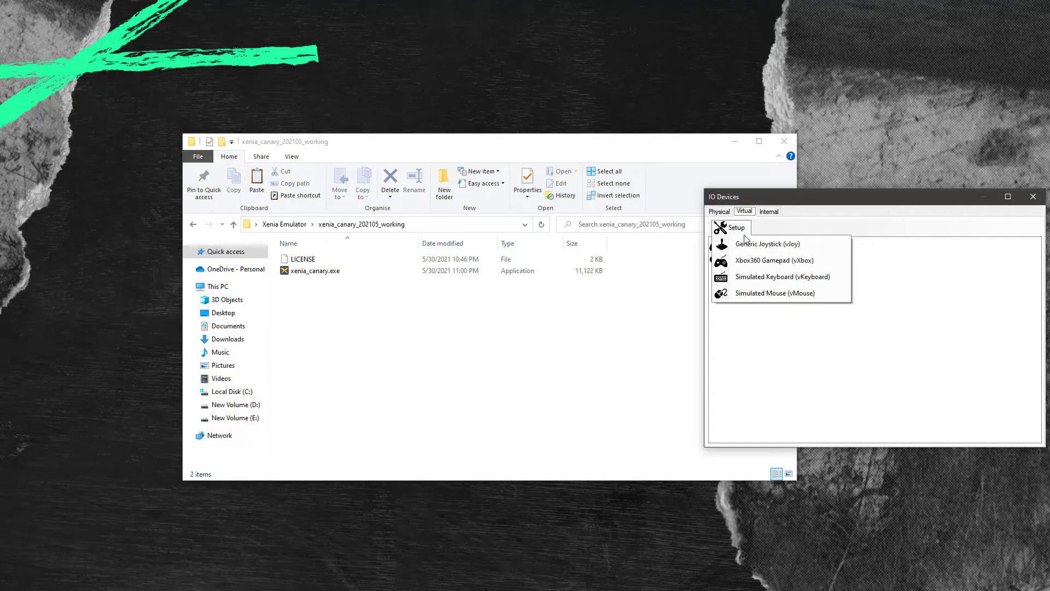
{"action": "left_click", "coordinate": [797, 333]}
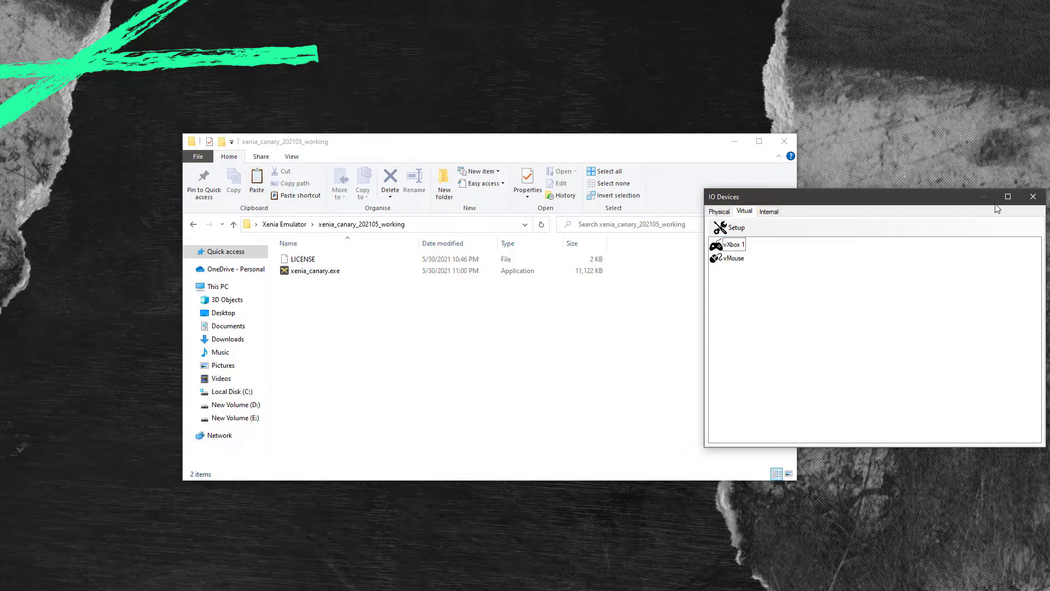
{"action": "left_click", "coordinate": [1034, 196]}
Load the RDR_bindings.vcd profile from the Xenia Emulator folder on the Desktop into Virtual Controller
{"action": "left_click", "coordinate": [860, 278]}
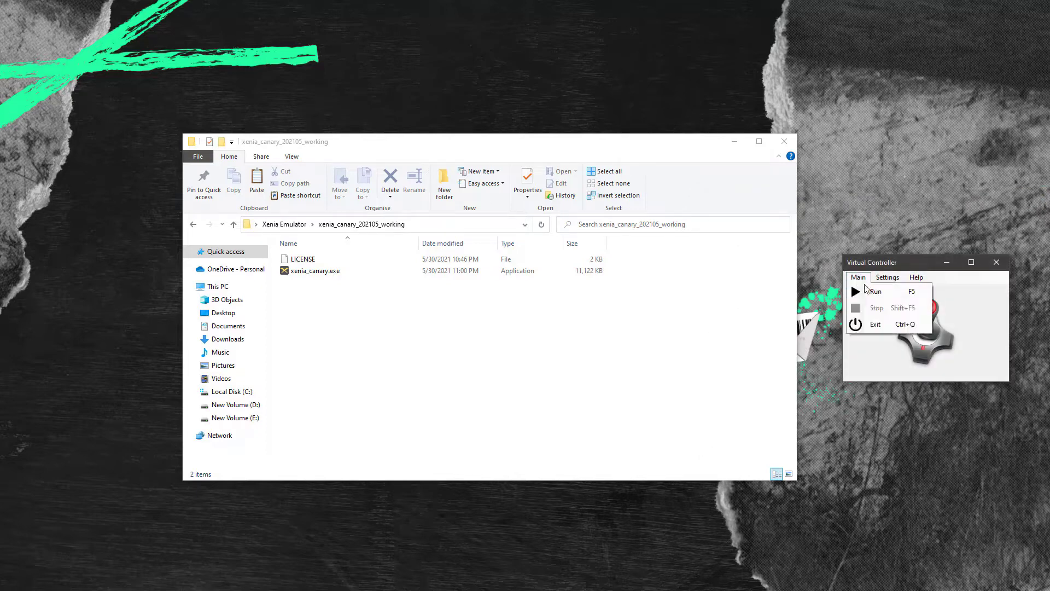
{"action": "mouse_move", "coordinate": [887, 279]}
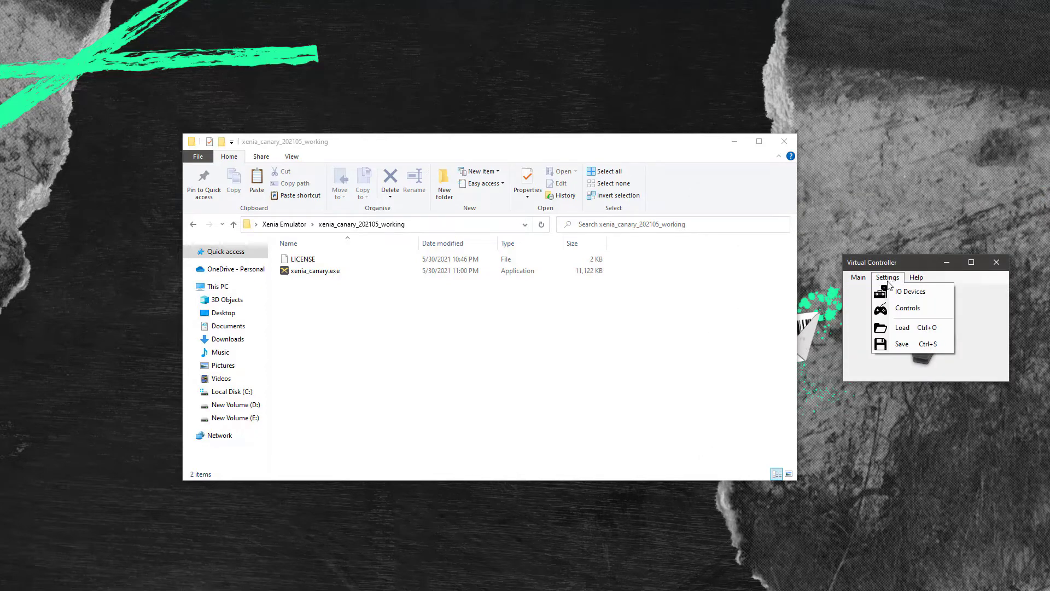
{"action": "left_click", "coordinate": [909, 328]}
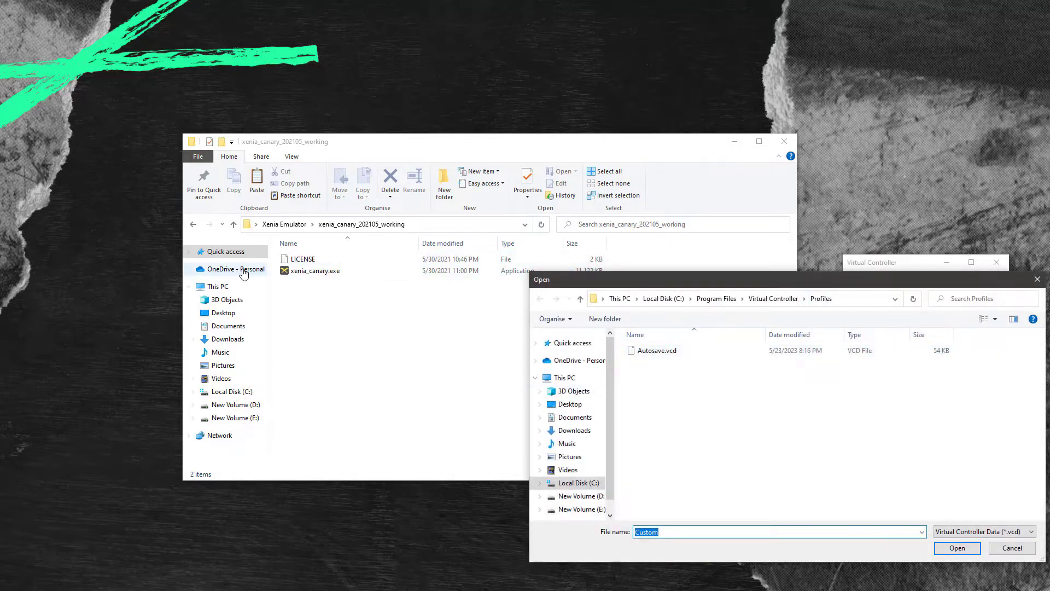
{"action": "left_click", "coordinate": [193, 224]}
{"action": "left_click", "coordinate": [309, 295]}
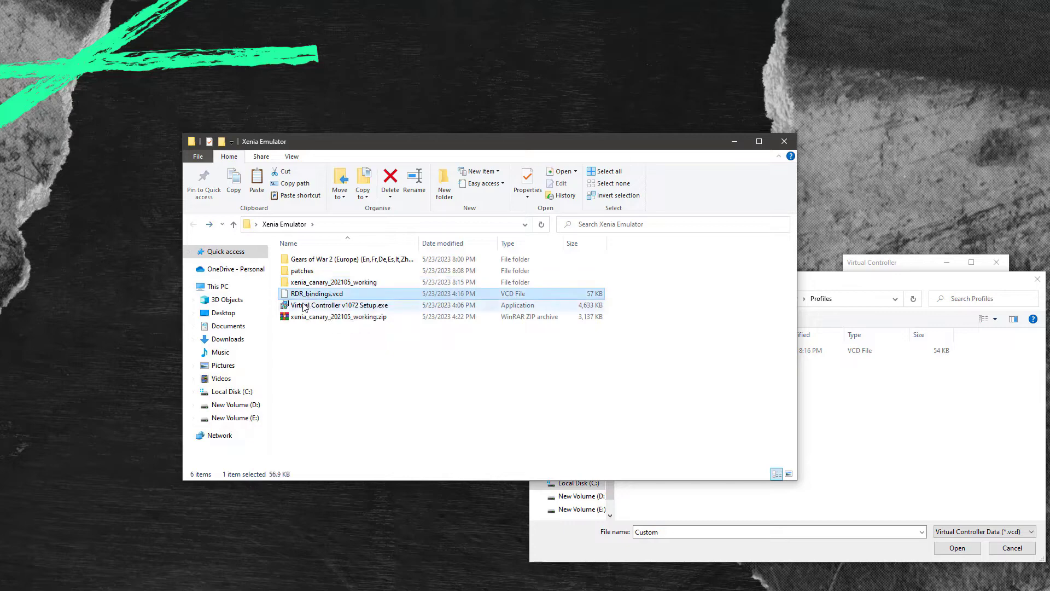
{"action": "left_click", "coordinate": [919, 286]}
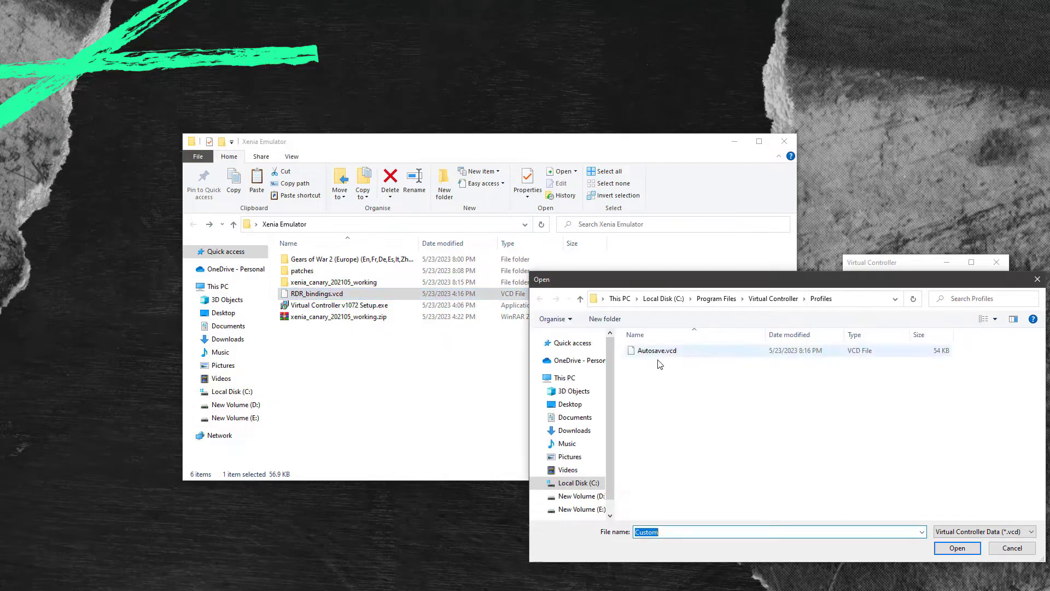
{"action": "left_click", "coordinate": [573, 407]}
{"action": "double_click", "coordinate": [713, 444]}
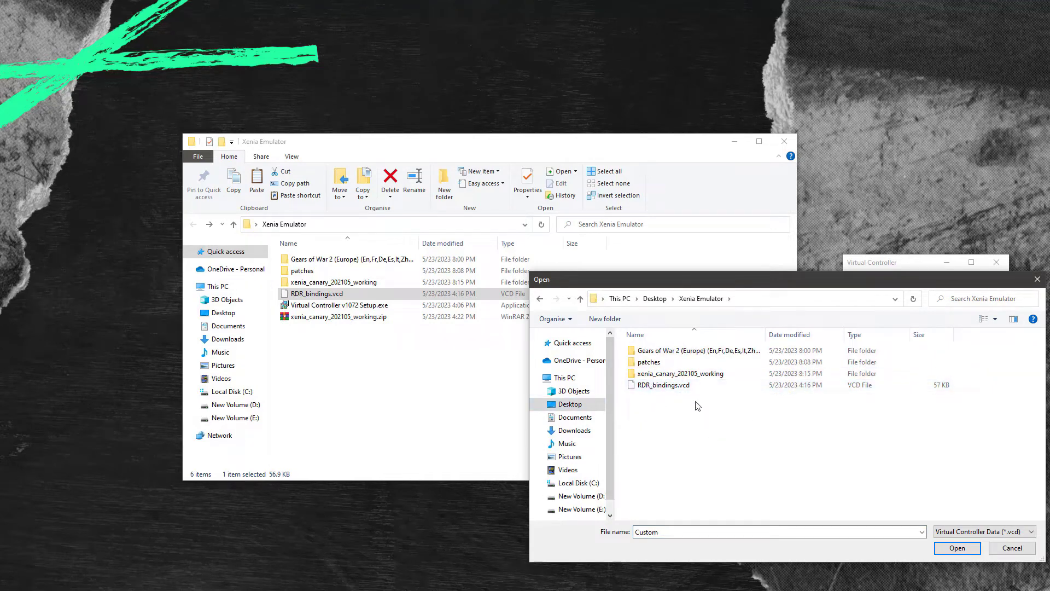
{"action": "left_click", "coordinate": [652, 386]}
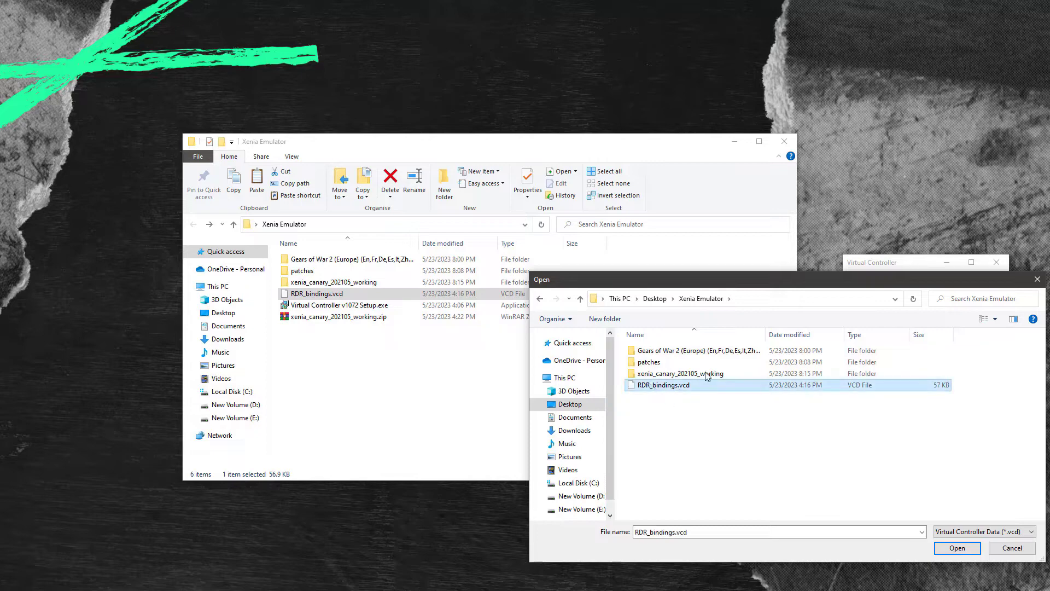
{"action": "left_click", "coordinate": [958, 548]}
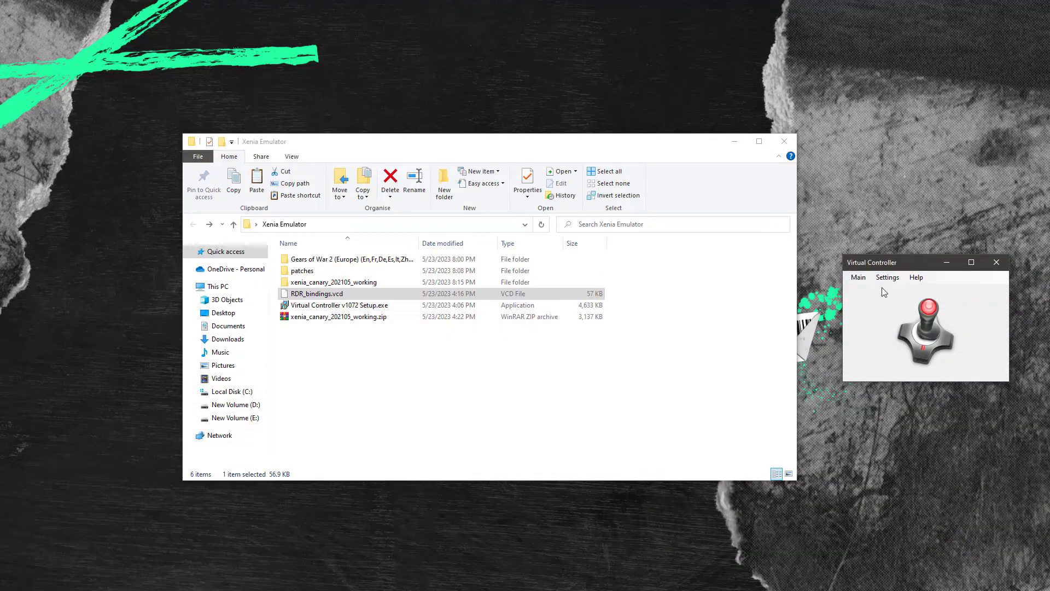
Open Virtual Controller's Controls list and check the input device of the middle mouse button press and release bindings
{"action": "left_click", "coordinate": [869, 280]}
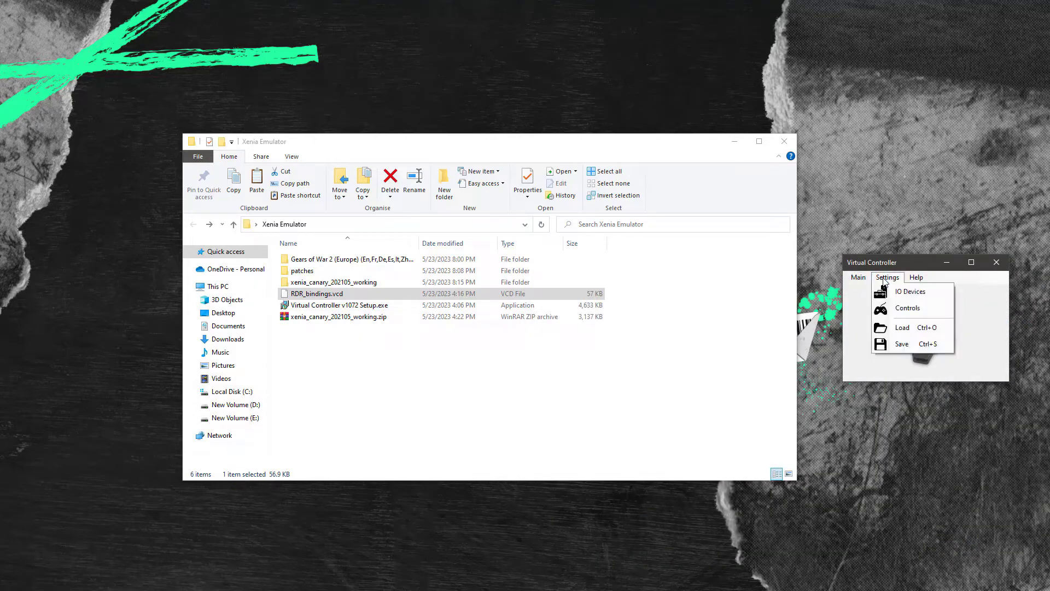
{"action": "left_click", "coordinate": [905, 310]}
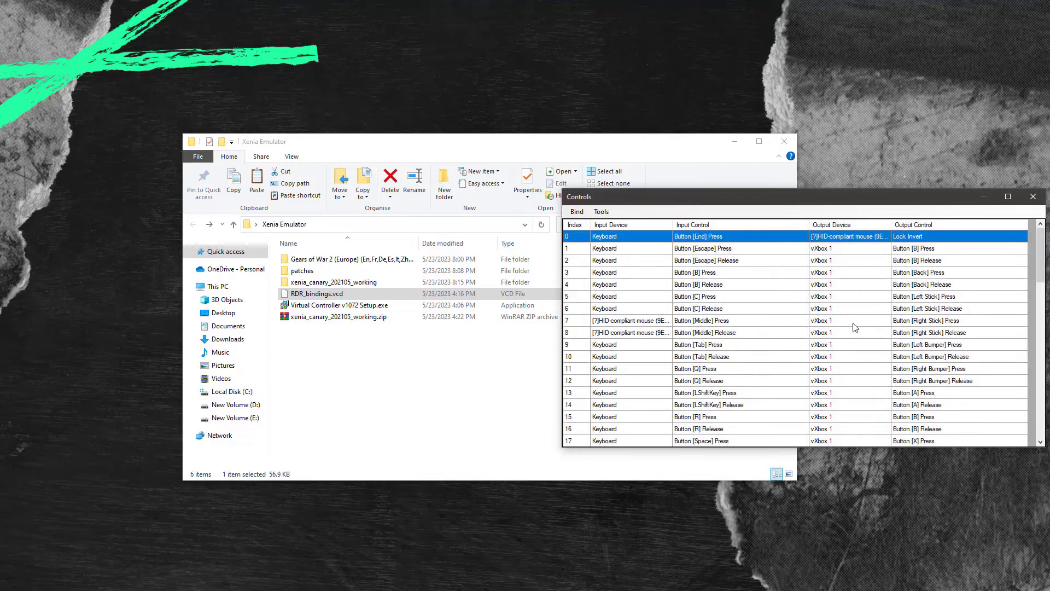
{"action": "left_click", "coordinate": [724, 322]}
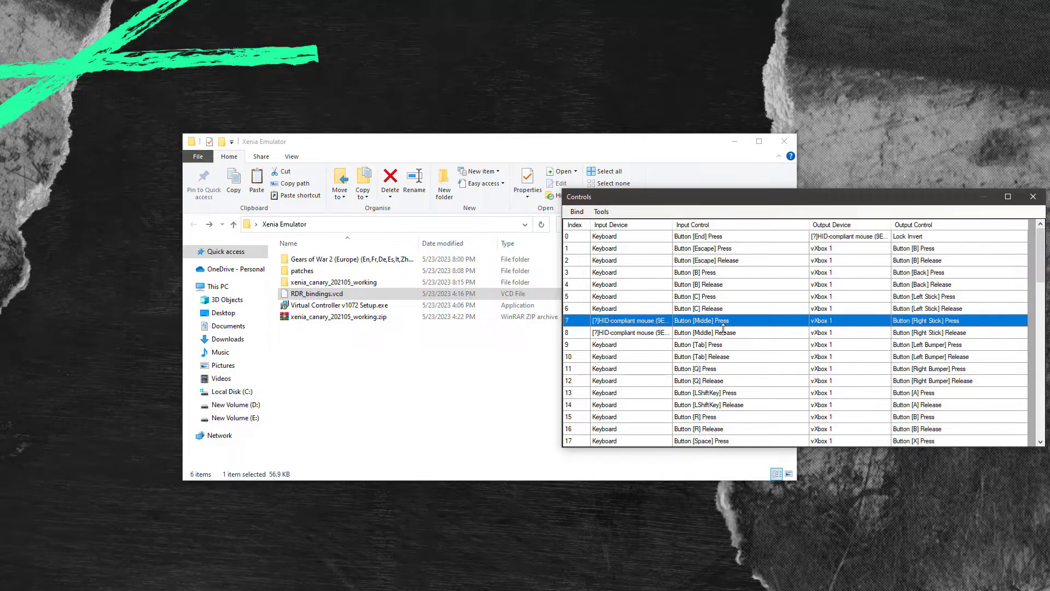
{"action": "left_click", "coordinate": [631, 333]}
{"action": "left_click", "coordinate": [631, 321]}
{"action": "left_click", "coordinate": [632, 334]}
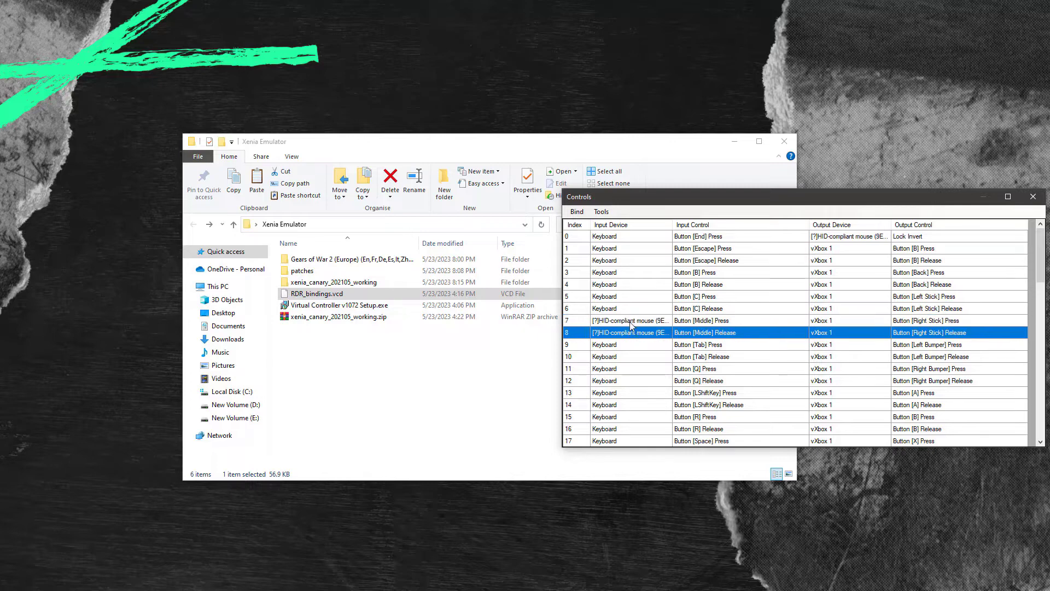
Replace the HID-compliant mouse marked [?] with Simulated Mouse across all bindings using Device Replacement, and close the Controls window
{"action": "key", "text": "ctrl+a"}
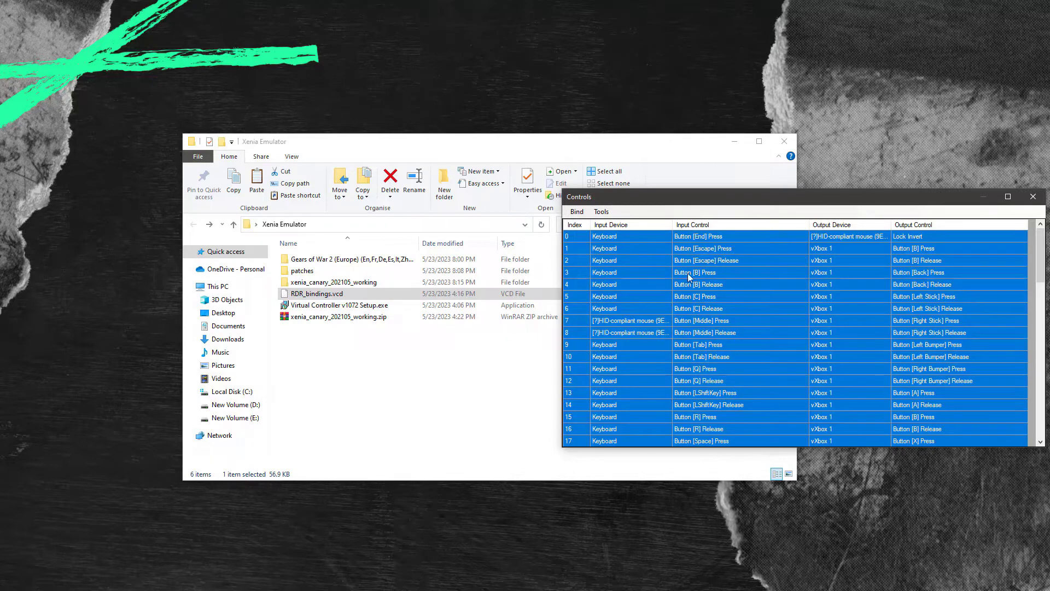
{"action": "left_click", "coordinate": [602, 212]}
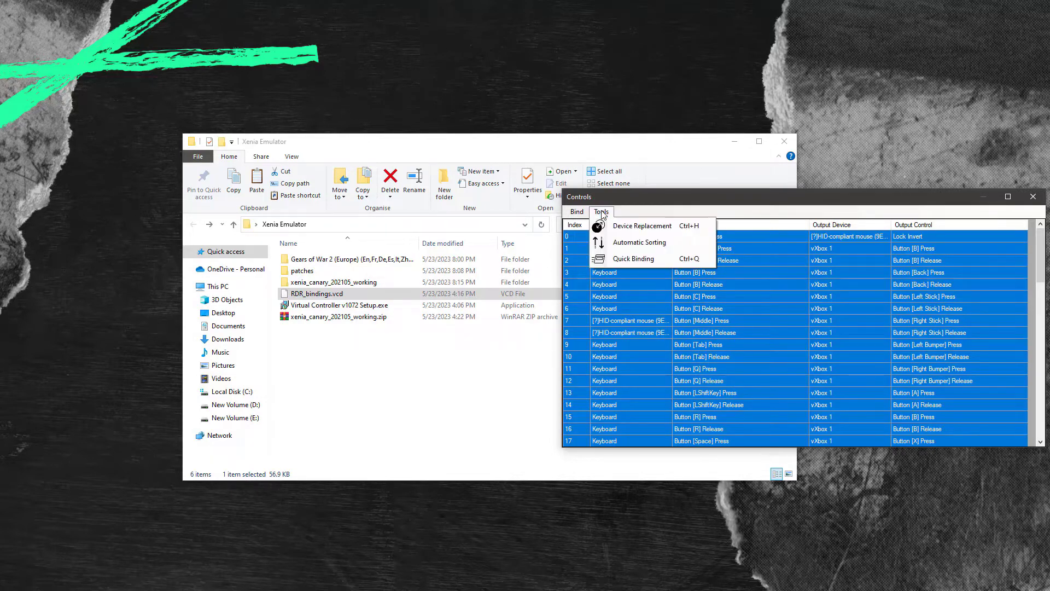
{"action": "left_click", "coordinate": [645, 227]}
{"action": "left_click", "coordinate": [788, 308]}
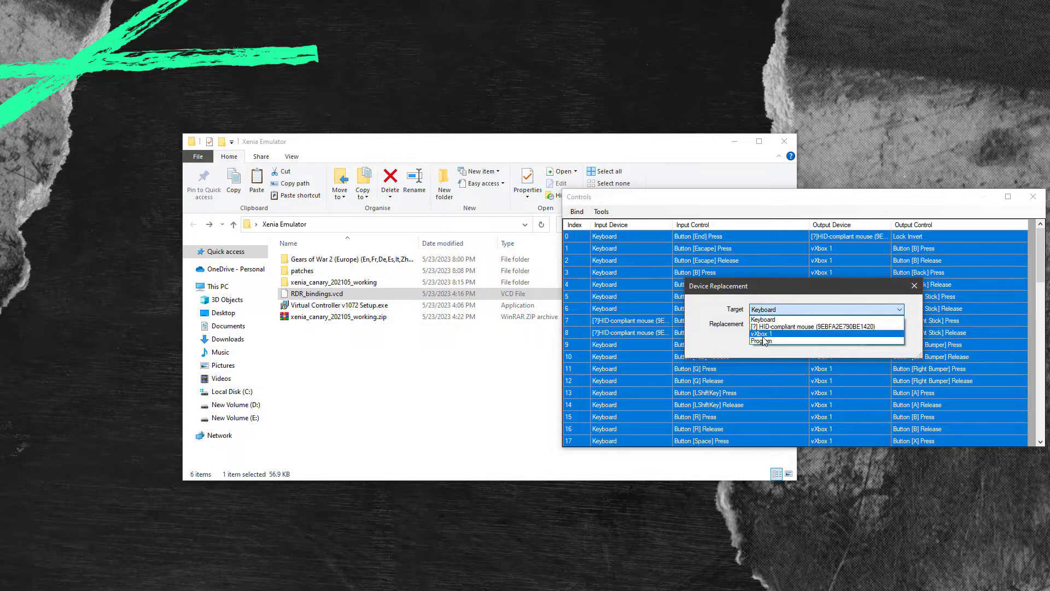
{"action": "left_click", "coordinate": [774, 328]}
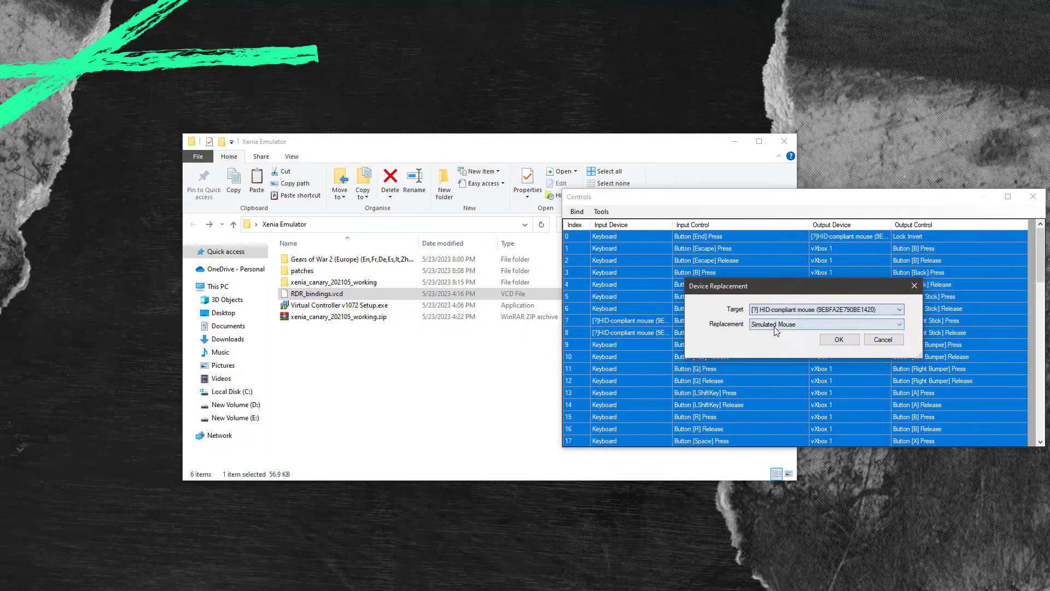
{"action": "left_click", "coordinate": [773, 326]}
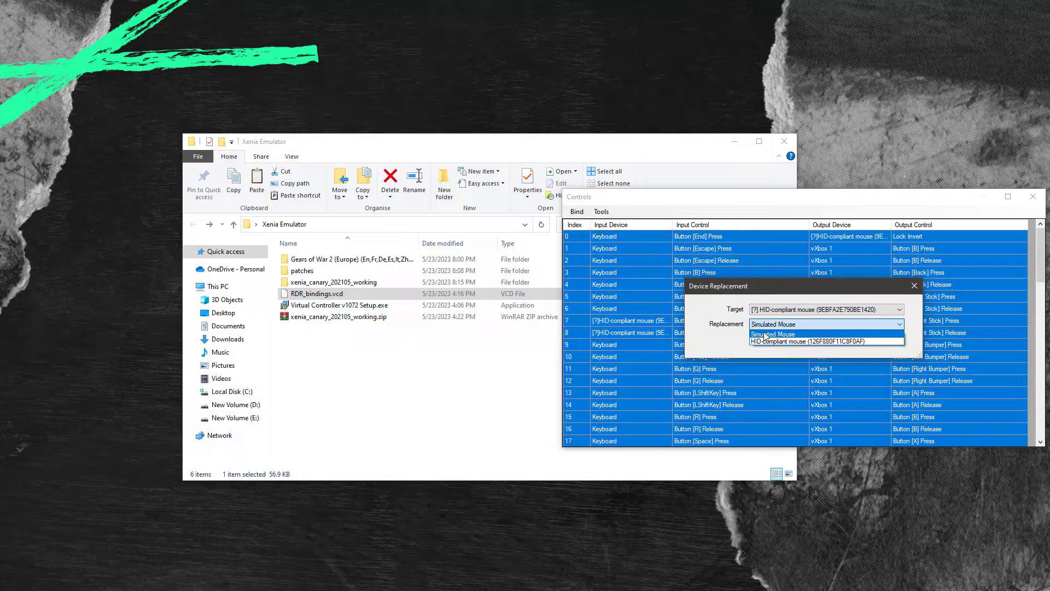
{"action": "left_click", "coordinate": [775, 335]}
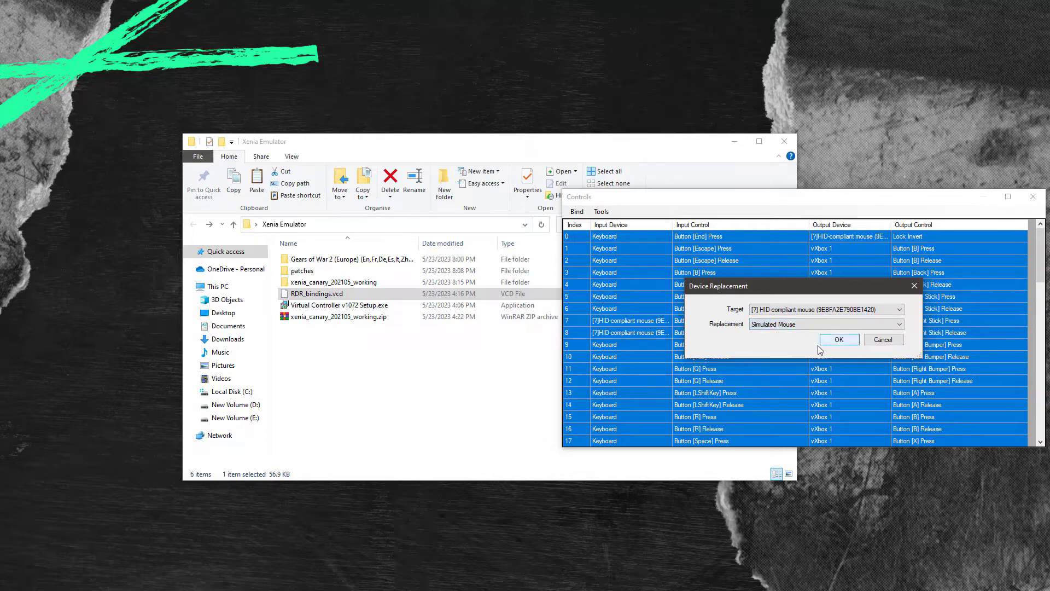
{"action": "left_click", "coordinate": [853, 341]}
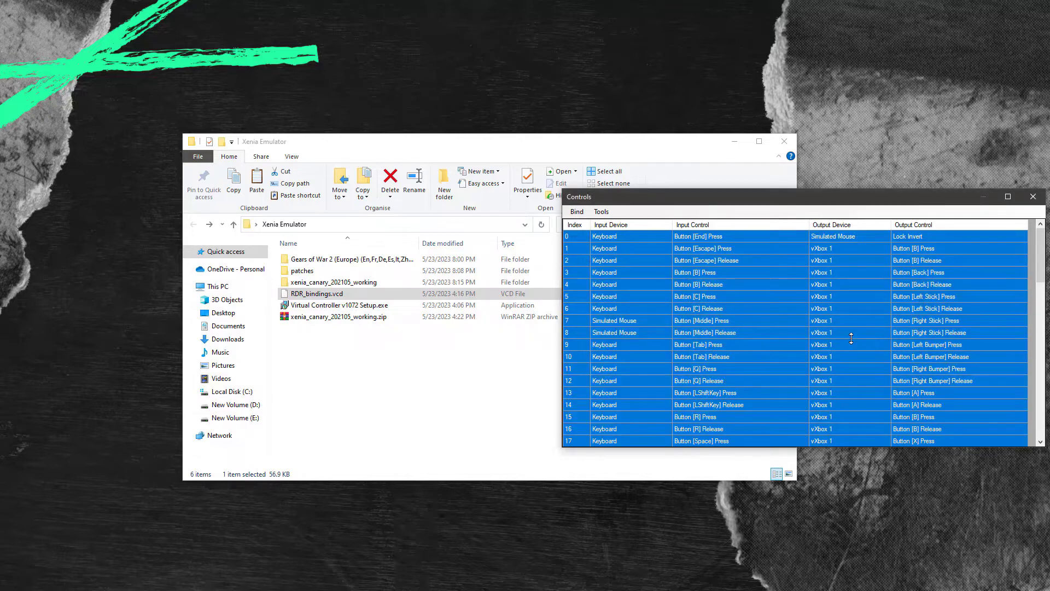
{"action": "left_click", "coordinate": [752, 334]}
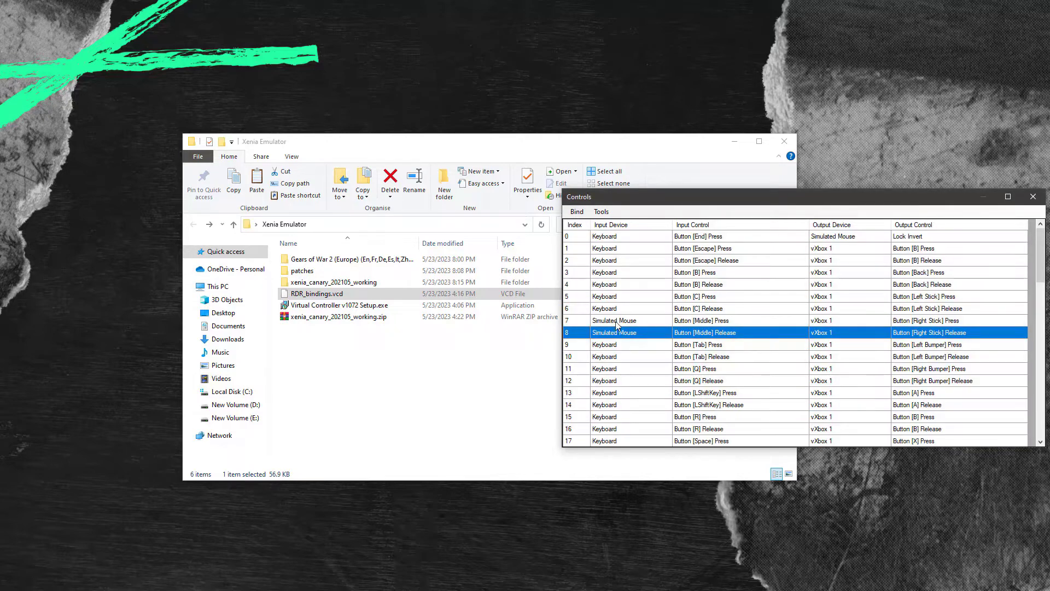
{"action": "left_click", "coordinate": [1033, 197]}
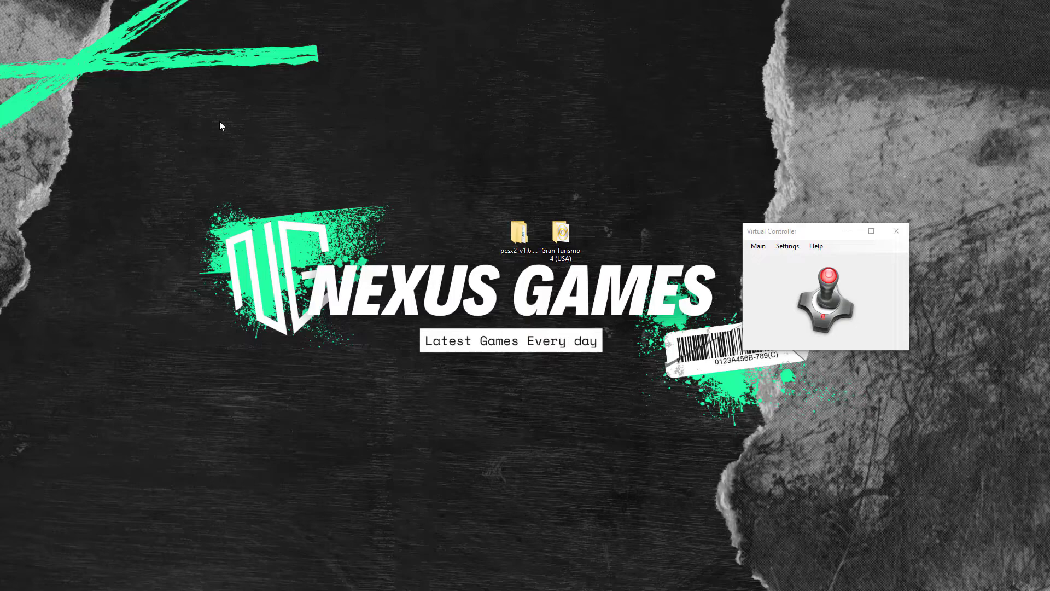
Open the Gran Turismo 4 (USA) folder on the desktop to check its ISO file, and close it again
{"action": "left_click_drag", "start_coordinate": [181, 99], "coordinate": [908, 435]}
{"action": "left_click_drag", "start_coordinate": [266, 194], "coordinate": [711, 391]}
{"action": "left_click", "coordinate": [580, 233]}
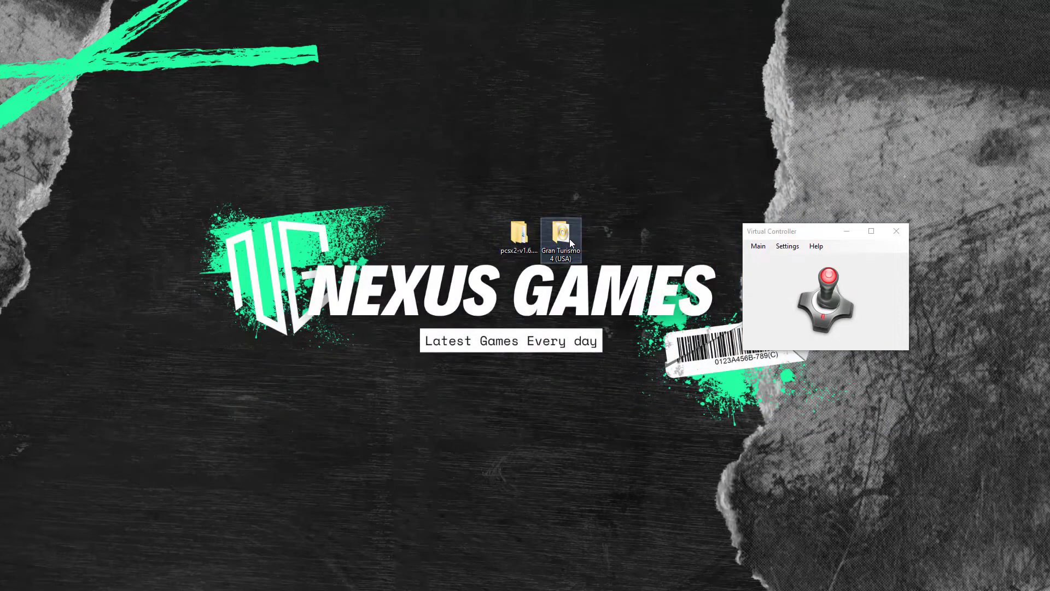
{"action": "double_click", "coordinate": [569, 239]}
{"action": "left_click", "coordinate": [445, 204]}
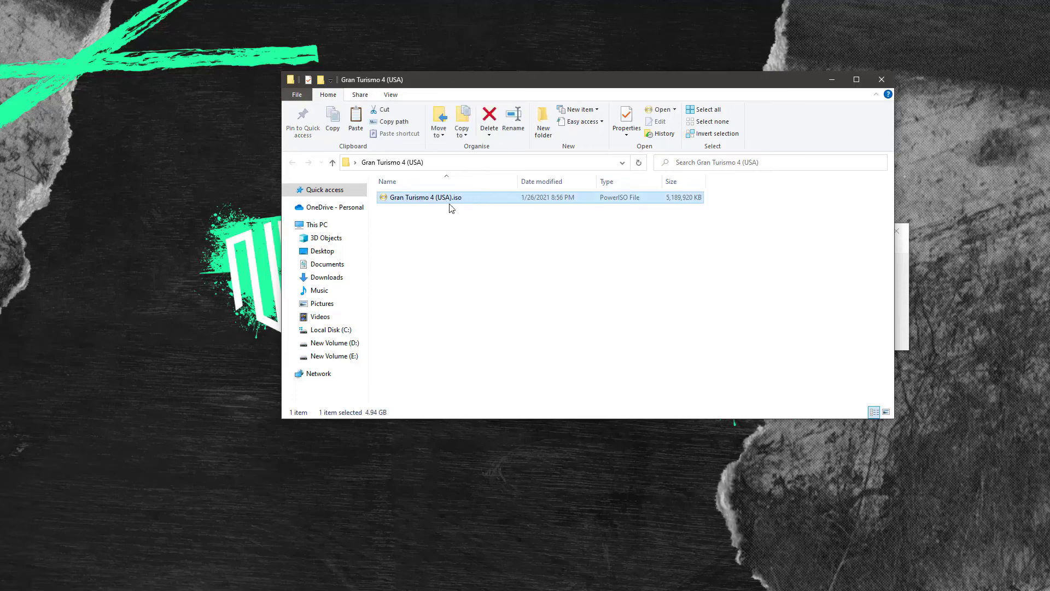
{"action": "left_click", "coordinate": [882, 80]}
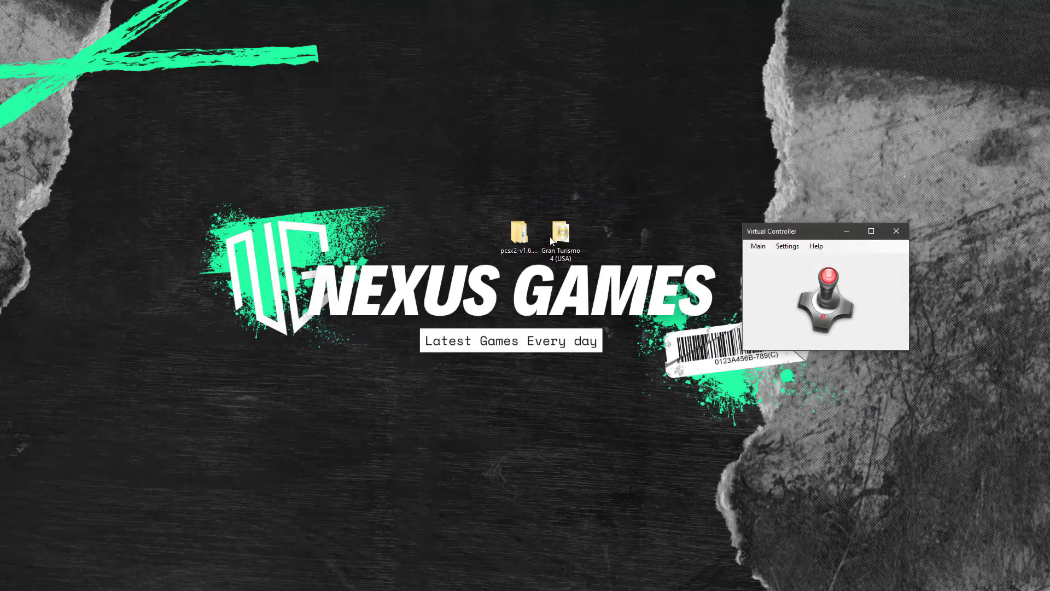
Open the PCSX2 1.6.0 folder inside the pcsx2-v1.6.0-windows-32bit-portable folder on the desktop
{"action": "double_click", "coordinate": [520, 241]}
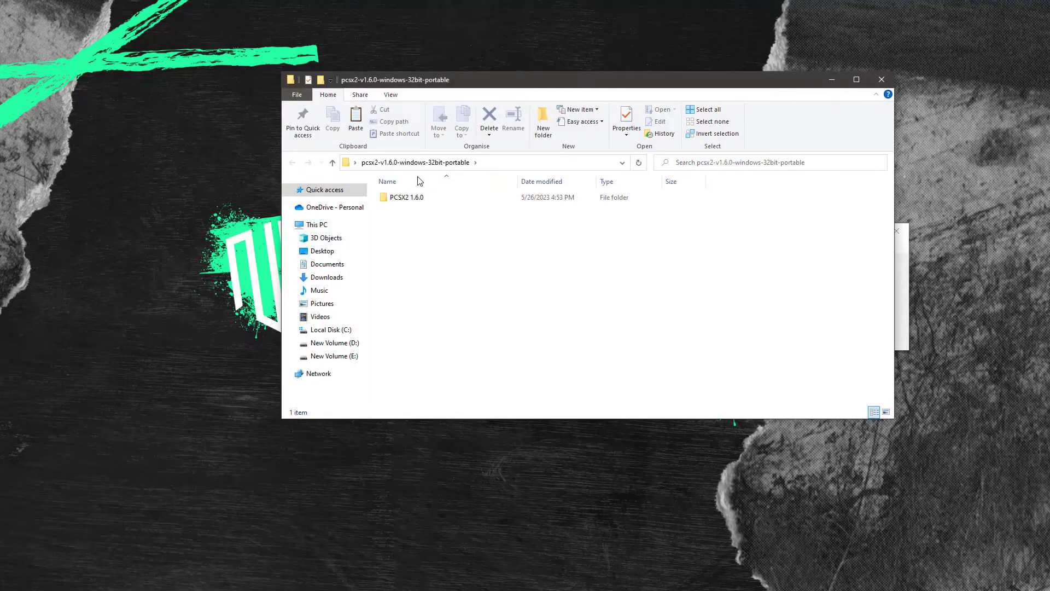
{"action": "double_click", "coordinate": [407, 198]}
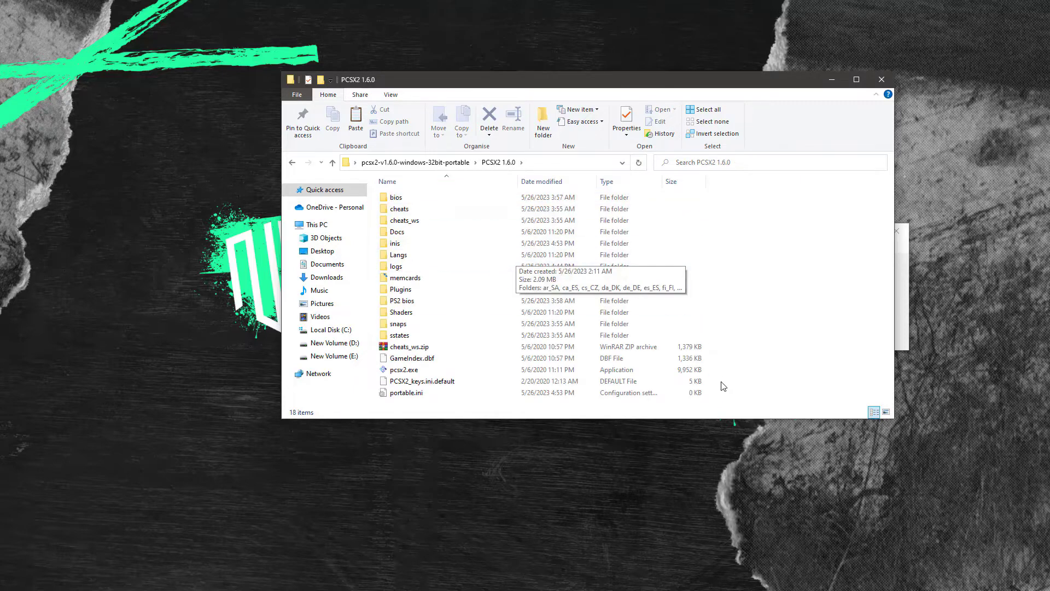
{"action": "mouse_move", "coordinate": [722, 385]}
{"action": "left_mouse_down"}
{"action": "mouse_move", "coordinate": [438, 235]}
{"action": "mouse_move", "coordinate": [438, 192]}
{"action": "mouse_move", "coordinate": [722, 386]}
{"action": "left_mouse_up"}
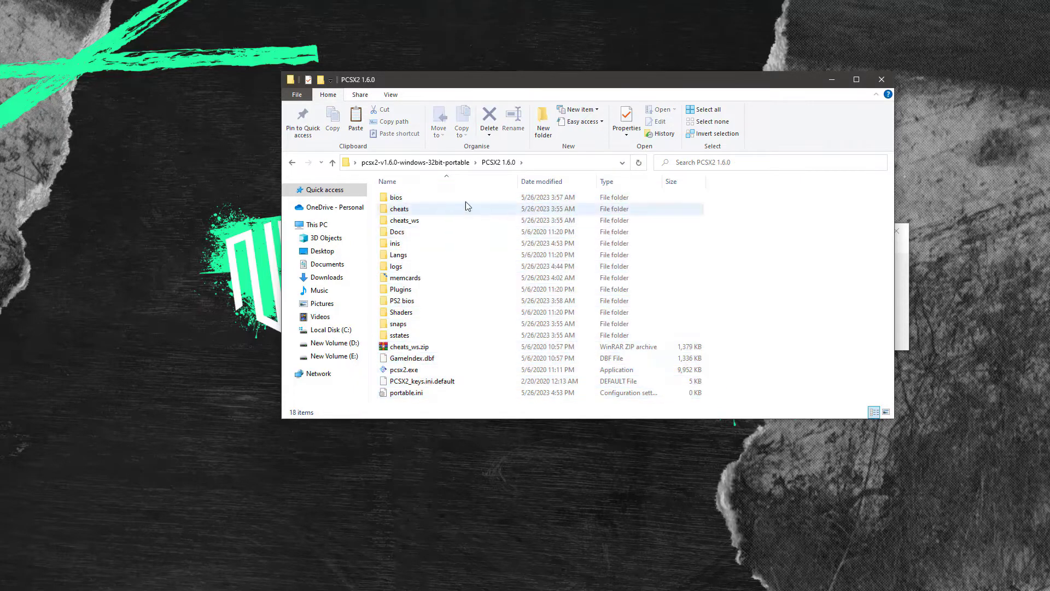
Check the BIOS files in the PS2 bios subfolder of the bios folder, and return to the PCSX2 1.6.0 folder
{"action": "double_click", "coordinate": [416, 197]}
{"action": "double_click", "coordinate": [411, 197]}
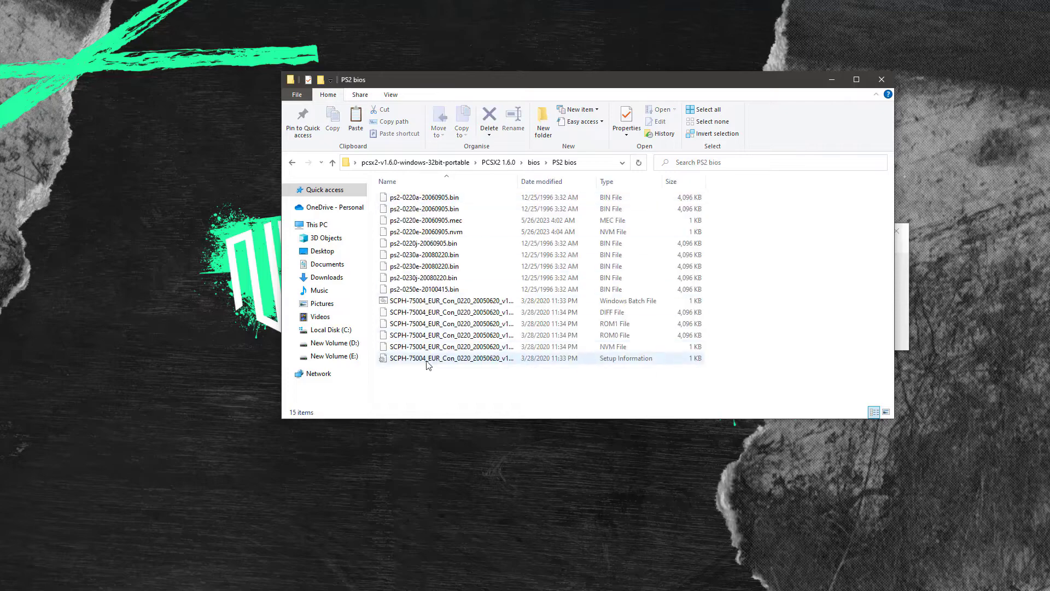
{"action": "key", "text": "ctrl+a"}
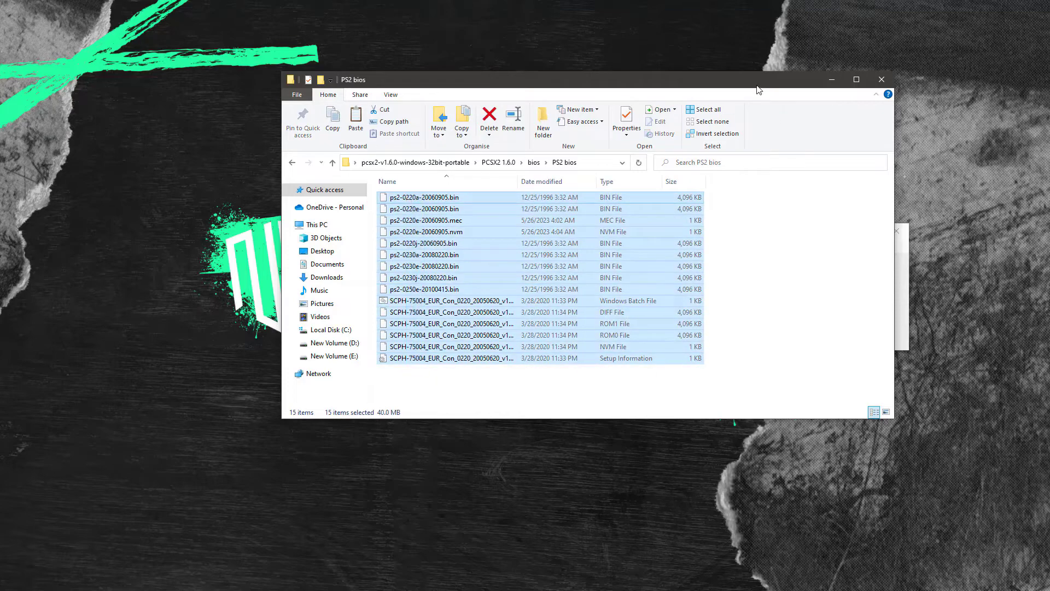
{"action": "left_click", "coordinate": [292, 163]}
{"action": "left_click", "coordinate": [292, 163]}
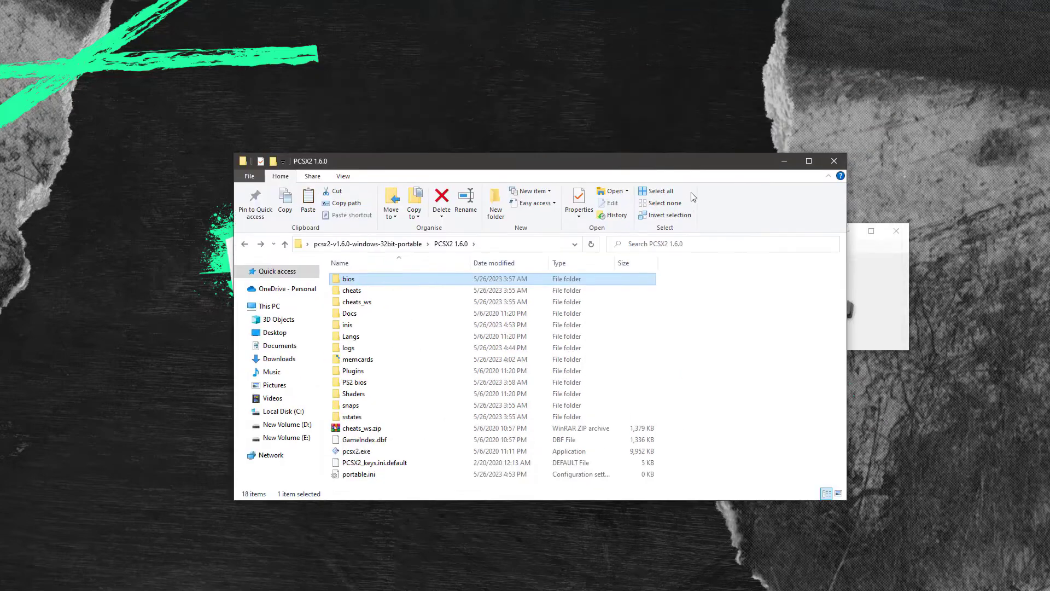
Move the Gran Turismo 4 (USA) folder from the desktop into the PCSX2 1.6.0 folder and check that it contains the ISO
{"action": "left_click_drag", "start_coordinate": [691, 161], "coordinate": [660, 273]}
{"action": "left_click", "coordinate": [558, 232]}
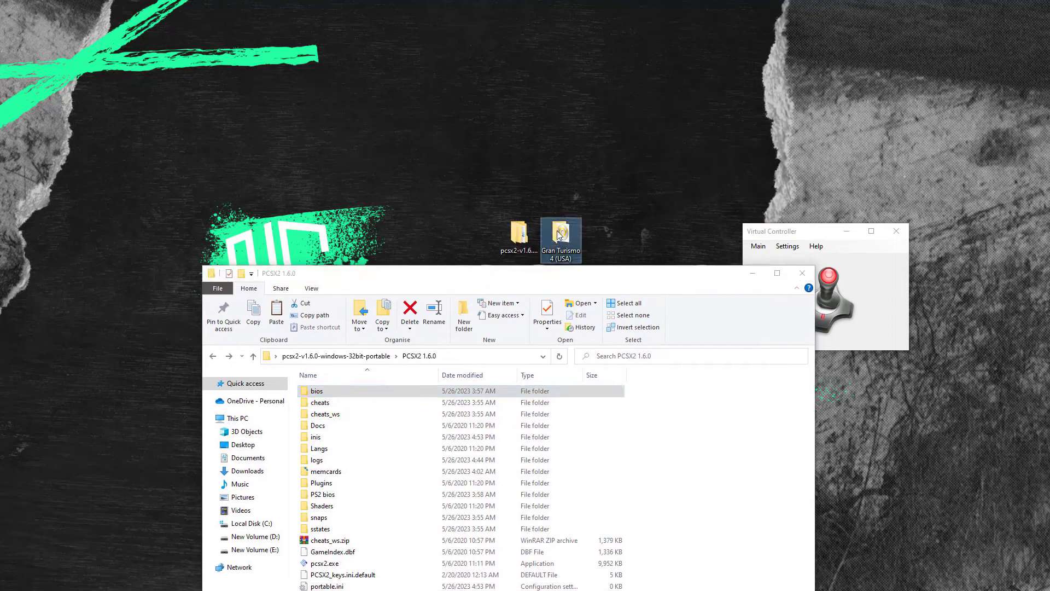
{"action": "left_click_drag", "start_coordinate": [566, 232], "coordinate": [660, 434]}
{"action": "left_click_drag", "start_coordinate": [593, 279], "coordinate": [587, 142]}
{"action": "double_click", "coordinate": [340, 456]}
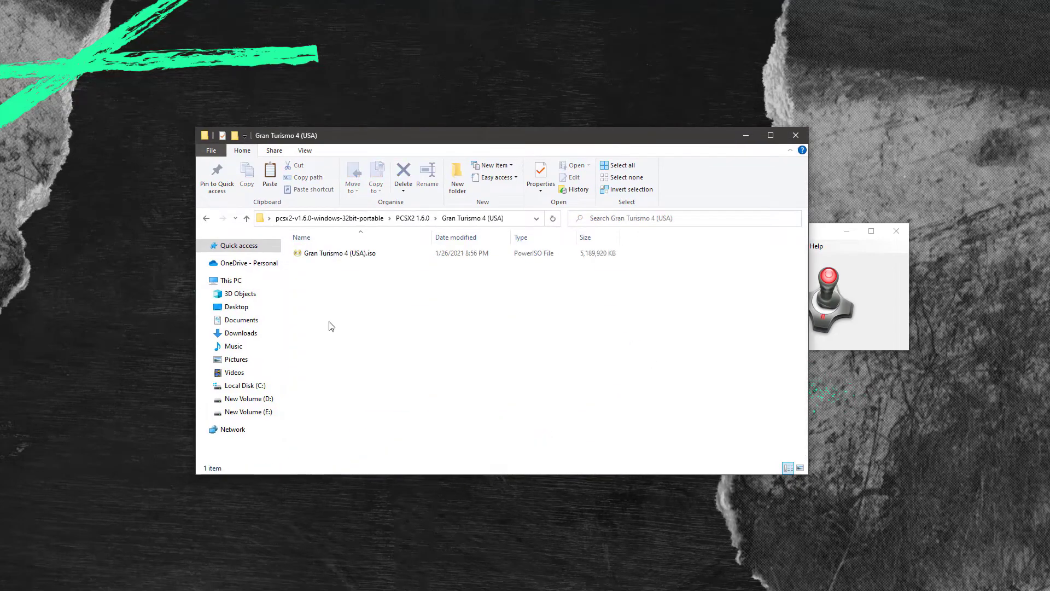
{"action": "left_click", "coordinate": [210, 219]}
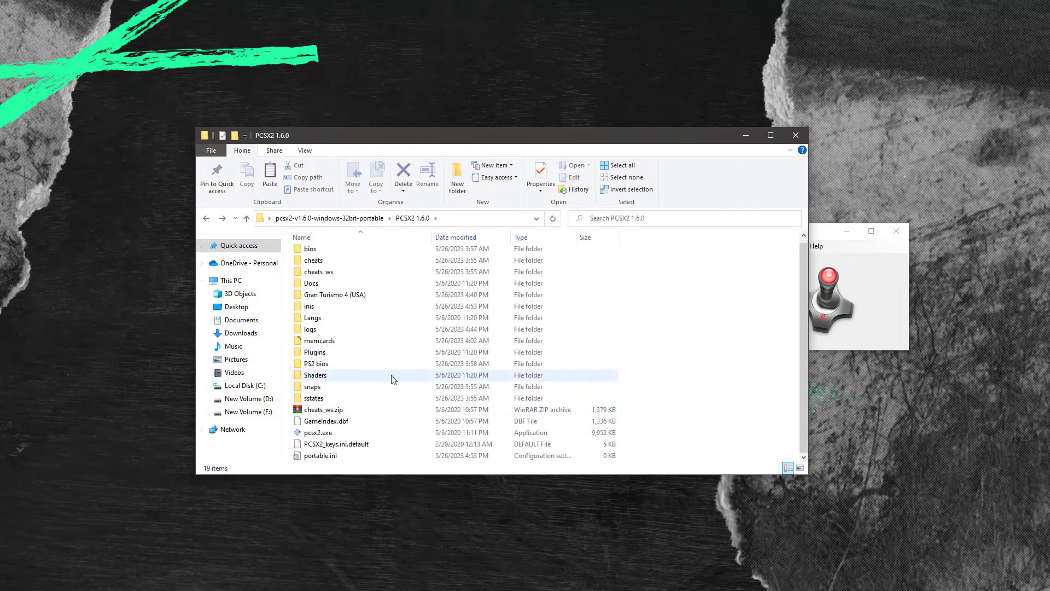
Launch pcsx2.exe from the PCSX2 1.6.0 folder and keep the wizard language at System Default (default)
{"action": "left_click", "coordinate": [323, 436]}
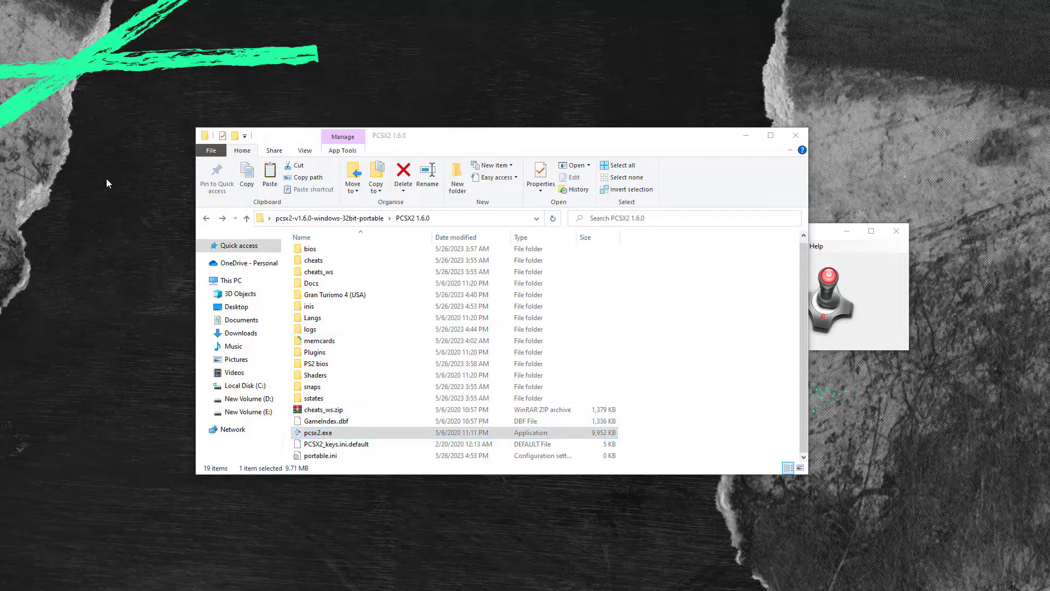
{"action": "left_click", "coordinate": [529, 225]}
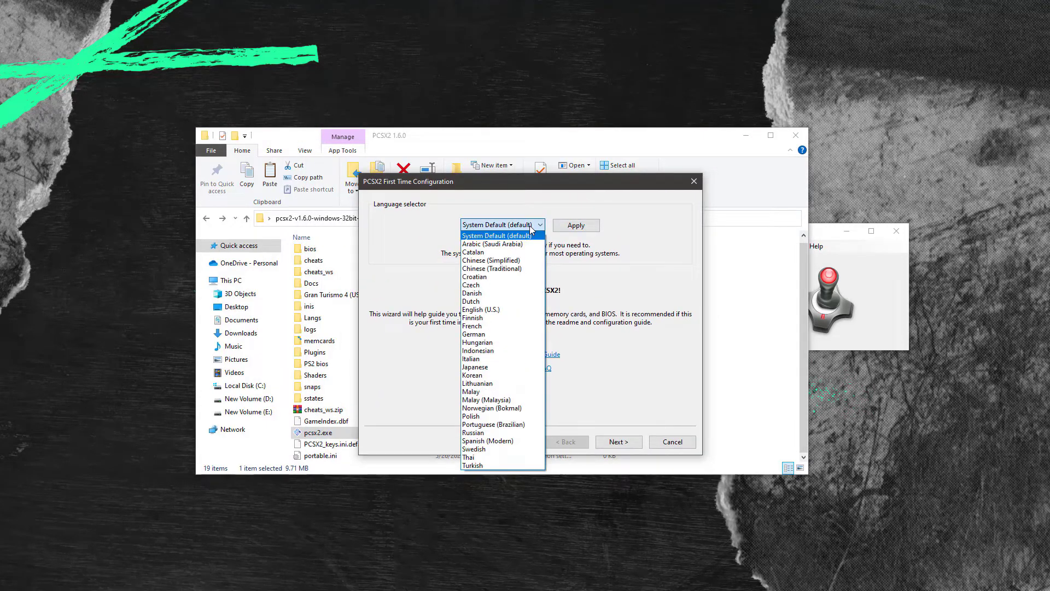
{"action": "left_click", "coordinate": [502, 237]}
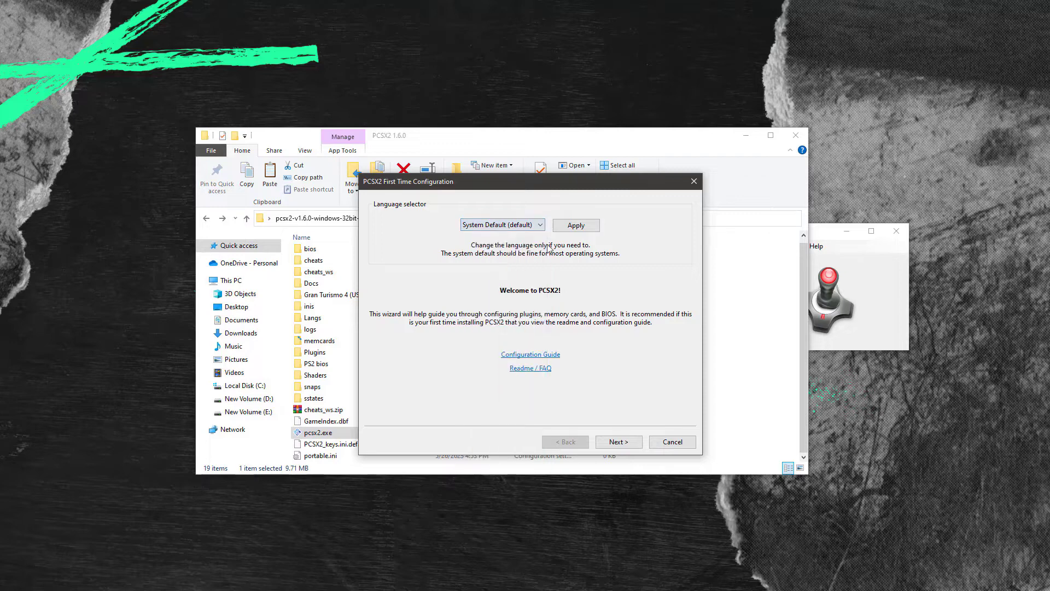
Overwrite the existing PCSX2 settings with default values and accept the default plugins
{"action": "left_click", "coordinate": [615, 443]}
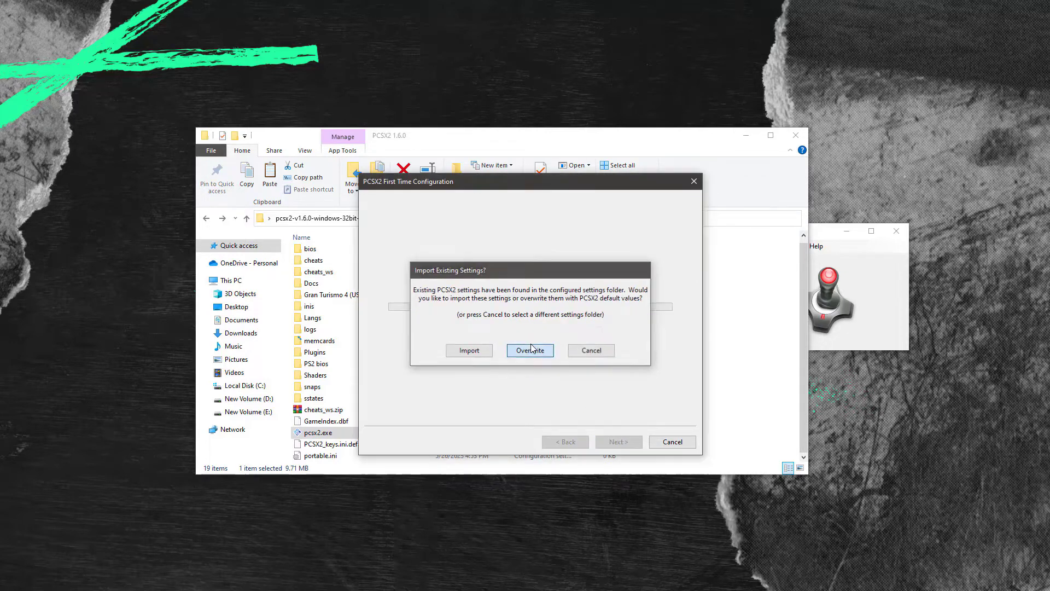
{"action": "left_click", "coordinate": [529, 346]}
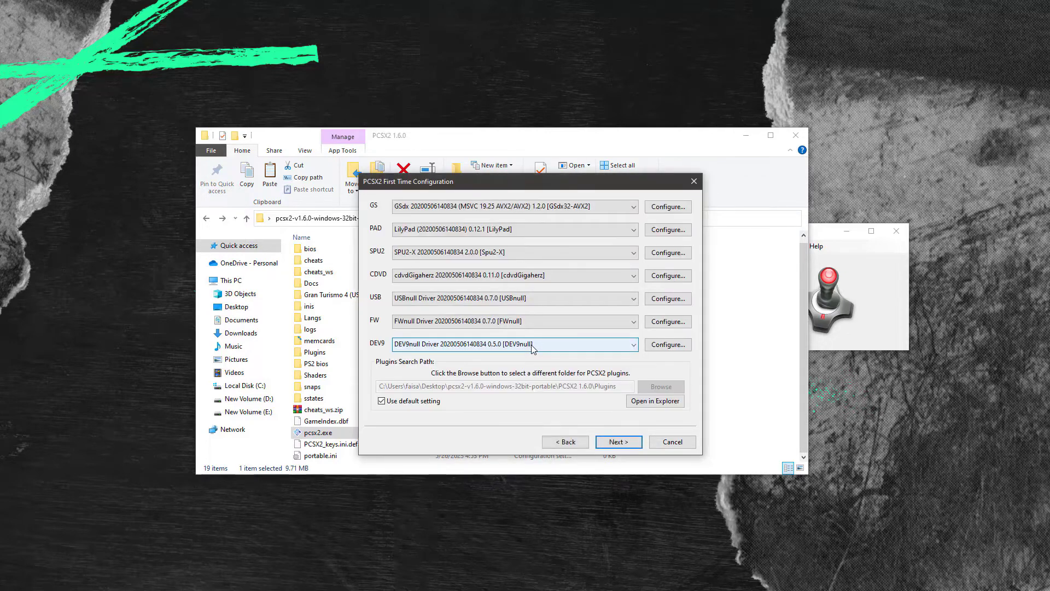
{"action": "left_click", "coordinate": [619, 444]}
Turn off the default BIOS search path and set it to the PS2 bios folder inside PCSX2 1.6.0\bios
{"action": "left_click", "coordinate": [377, 267]}
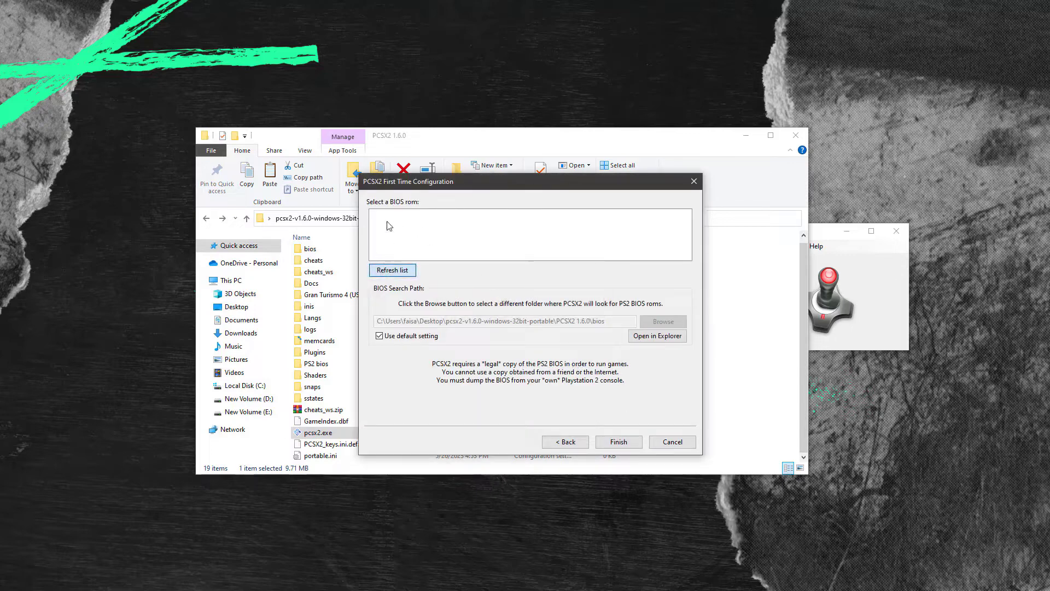
{"action": "left_click", "coordinate": [397, 339]}
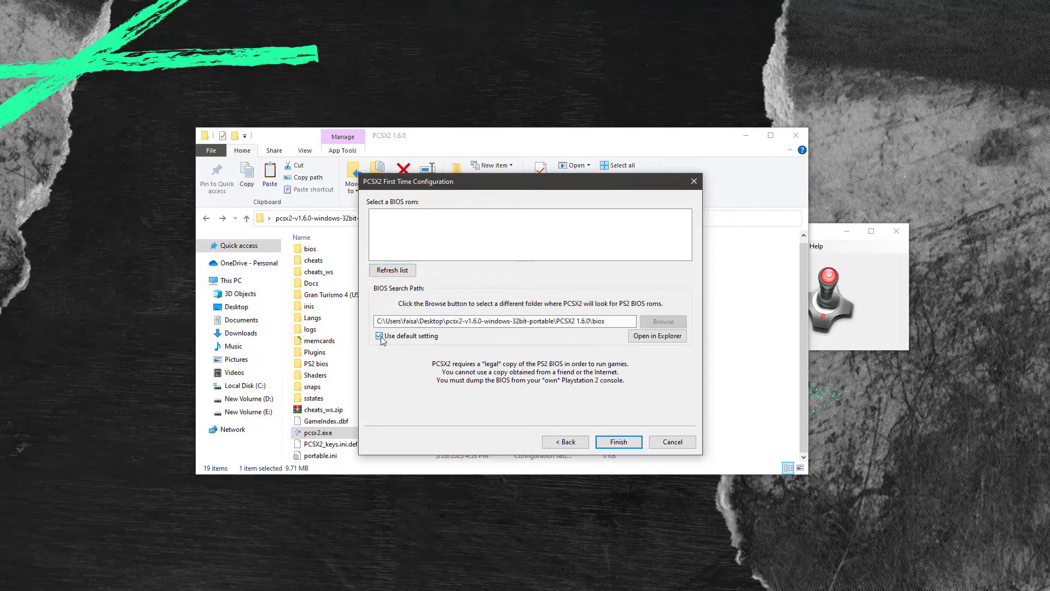
{"action": "left_click", "coordinate": [663, 323]}
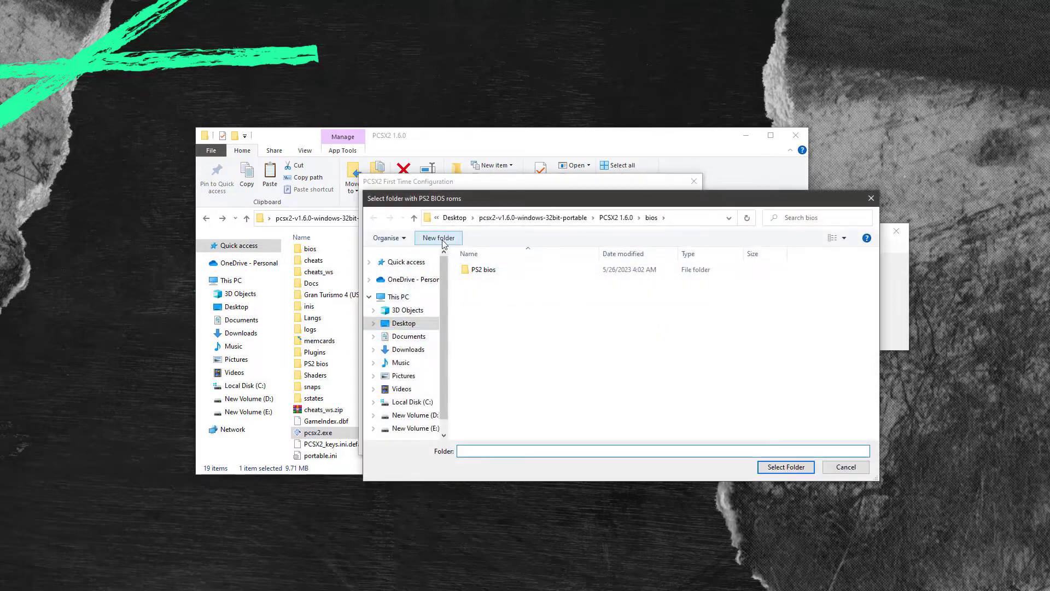
{"action": "left_click", "coordinate": [540, 218]}
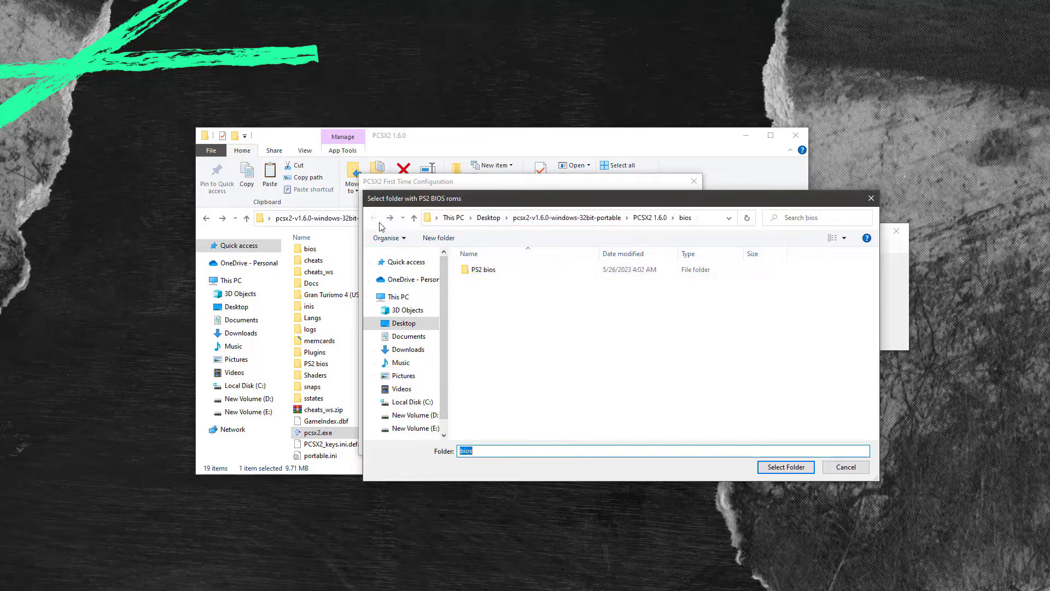
{"action": "left_click", "coordinate": [492, 271]}
{"action": "double_click", "coordinate": [499, 272]}
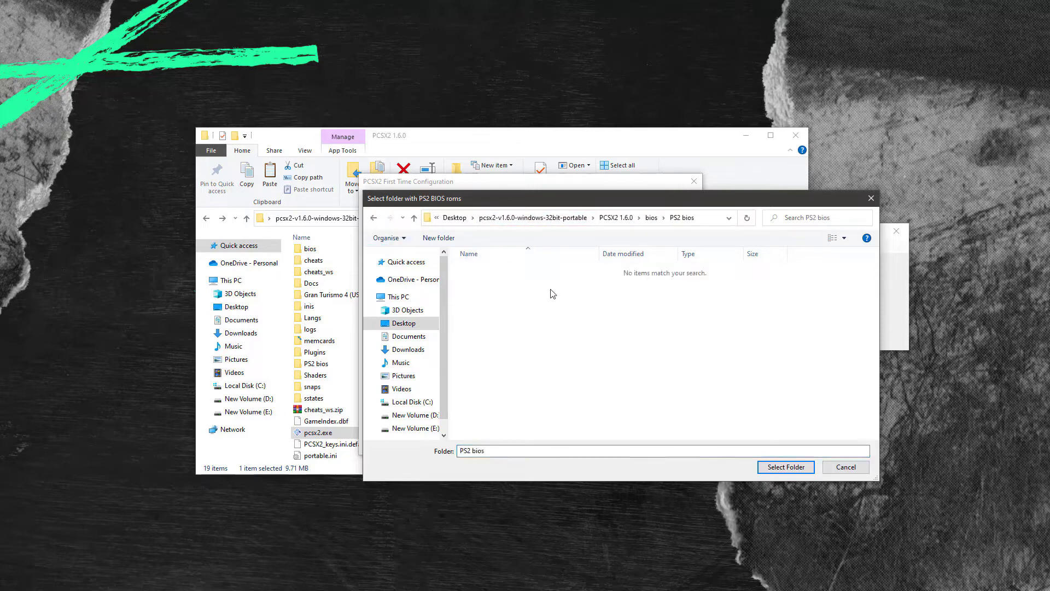
{"action": "left_click", "coordinate": [616, 217]}
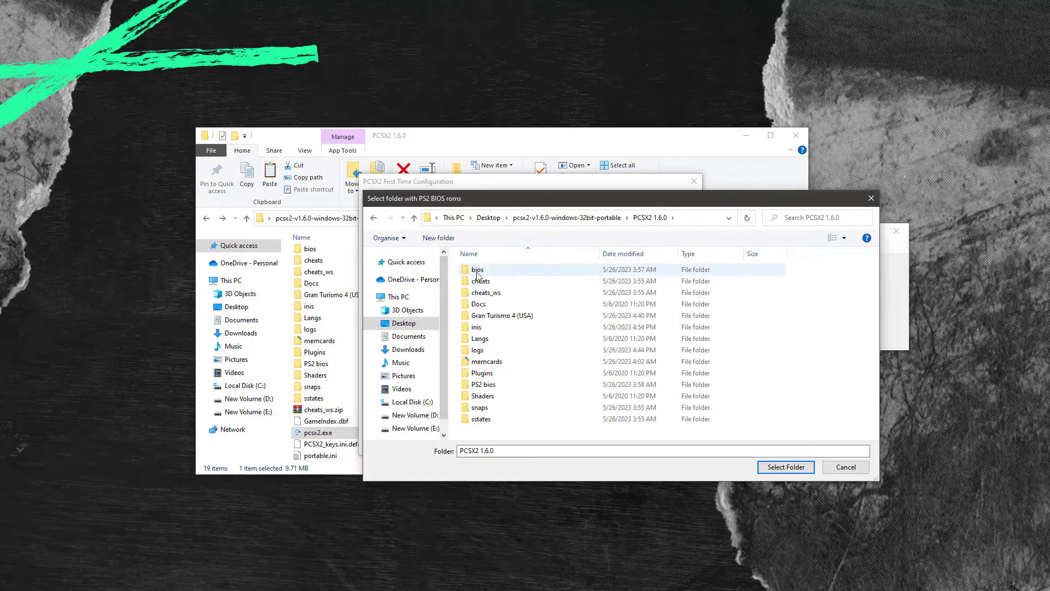
{"action": "double_click", "coordinate": [504, 271]}
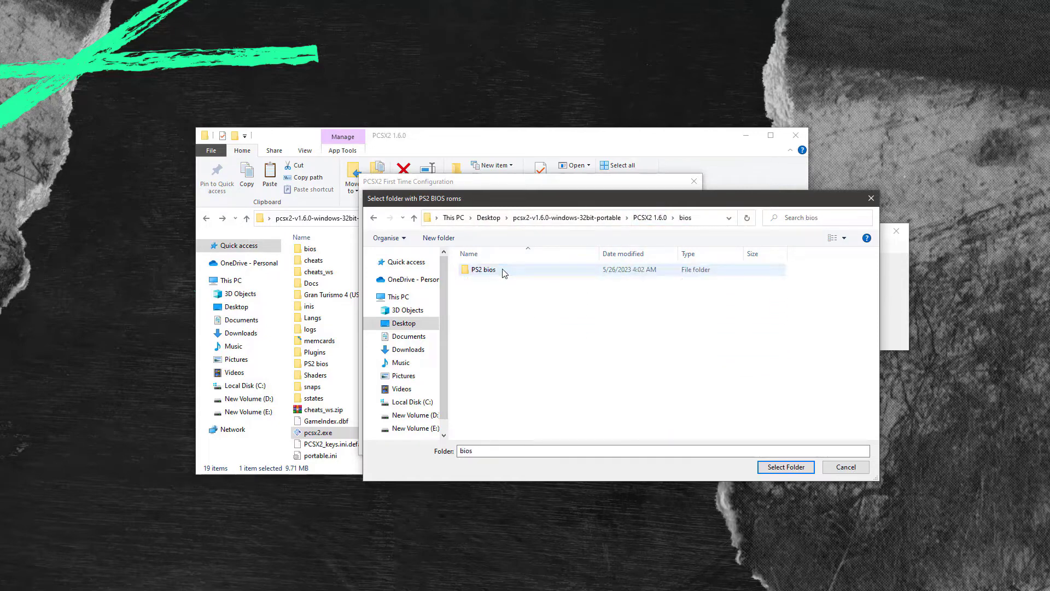
{"action": "double_click", "coordinate": [480, 271]}
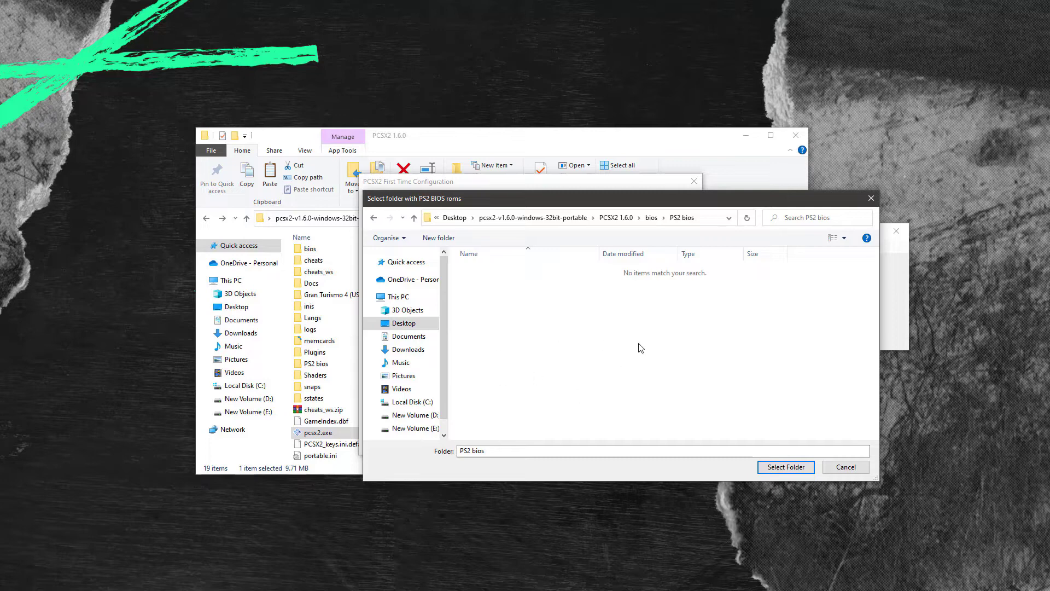
{"action": "left_click", "coordinate": [787, 466]}
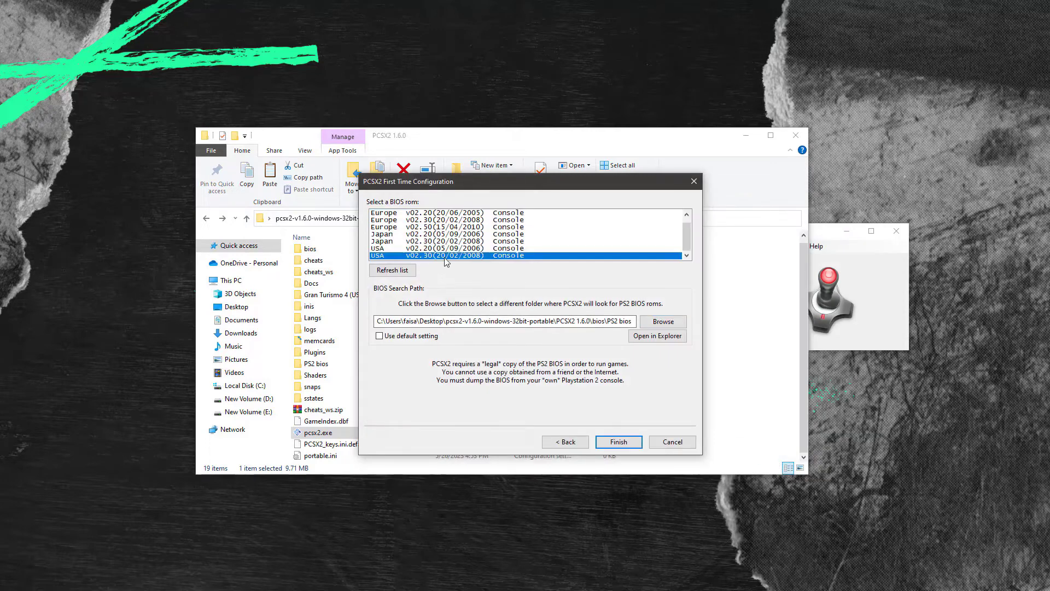
Choose the Europe v02.20(05/09/2006) Console BIOS and finish the first-time configuration
{"action": "left_click", "coordinate": [434, 213]}
{"action": "left_click", "coordinate": [445, 213]}
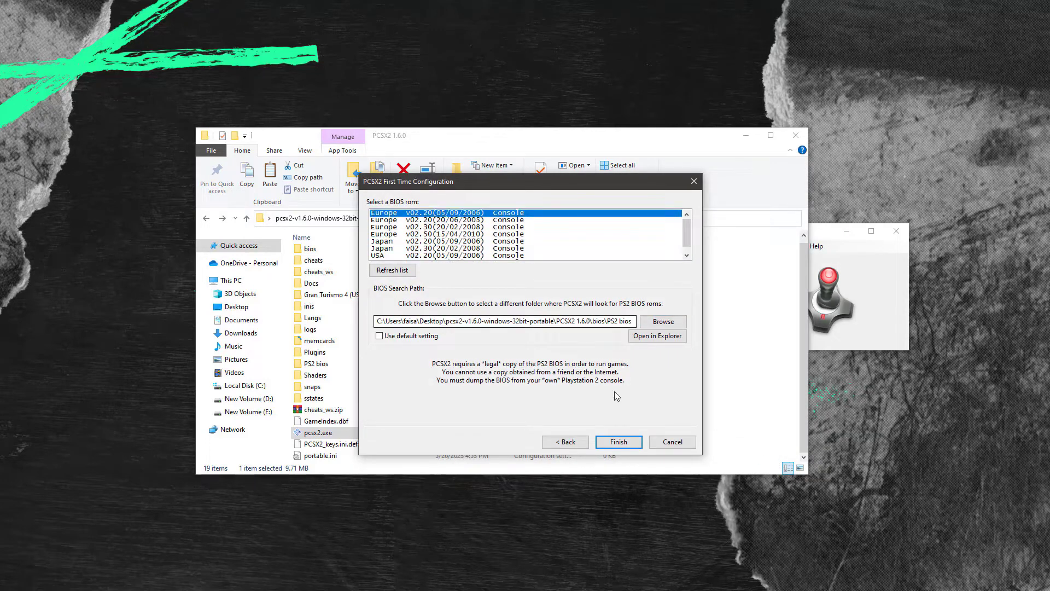
{"action": "left_click", "coordinate": [632, 444]}
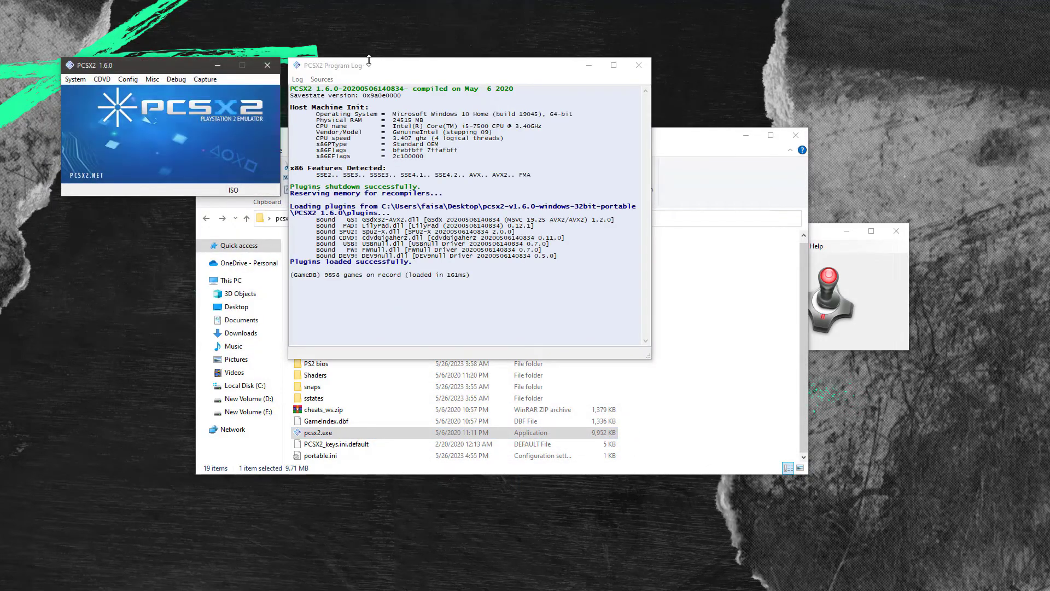
Fast-boot Gran Turismo 4 (USA).iso from the Gran Turismo 4 (USA) folder inside PCSX2 1.6.0
{"action": "left_click_drag", "start_coordinate": [202, 65], "coordinate": [359, 168]}
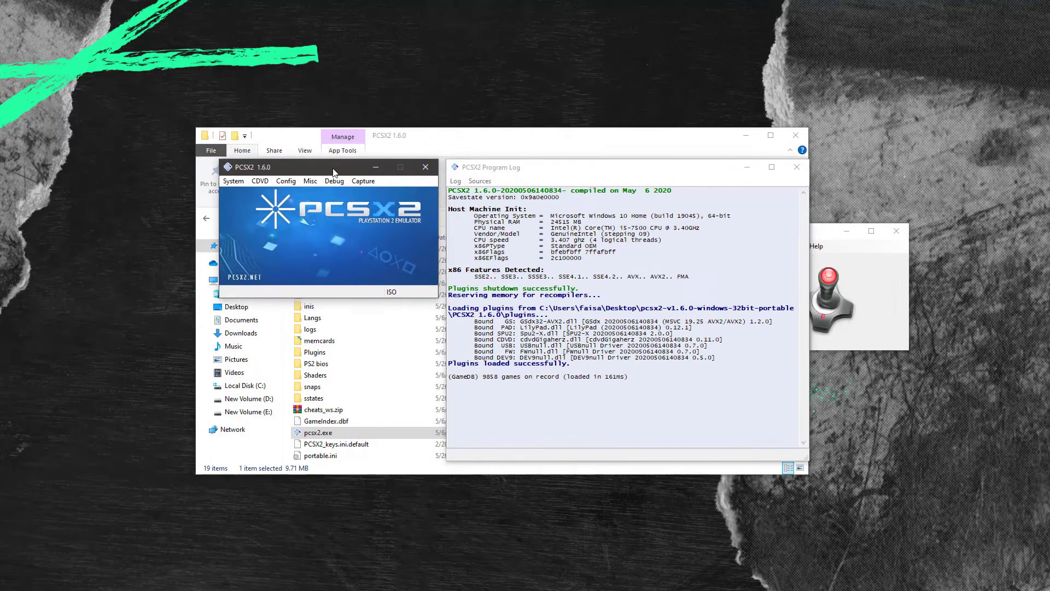
{"action": "left_click", "coordinate": [234, 181]}
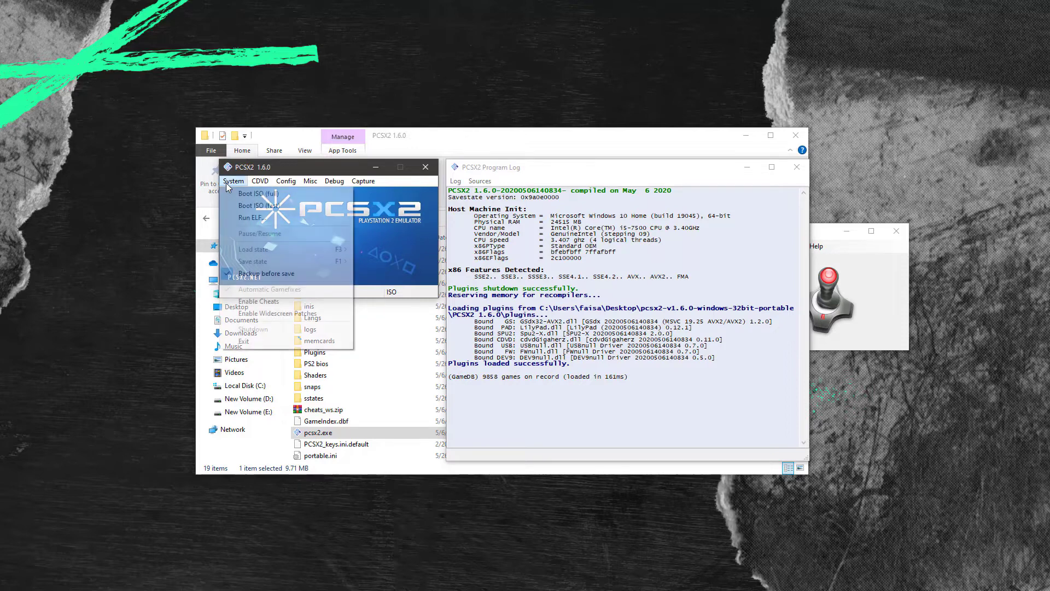
{"action": "left_click", "coordinate": [276, 206]}
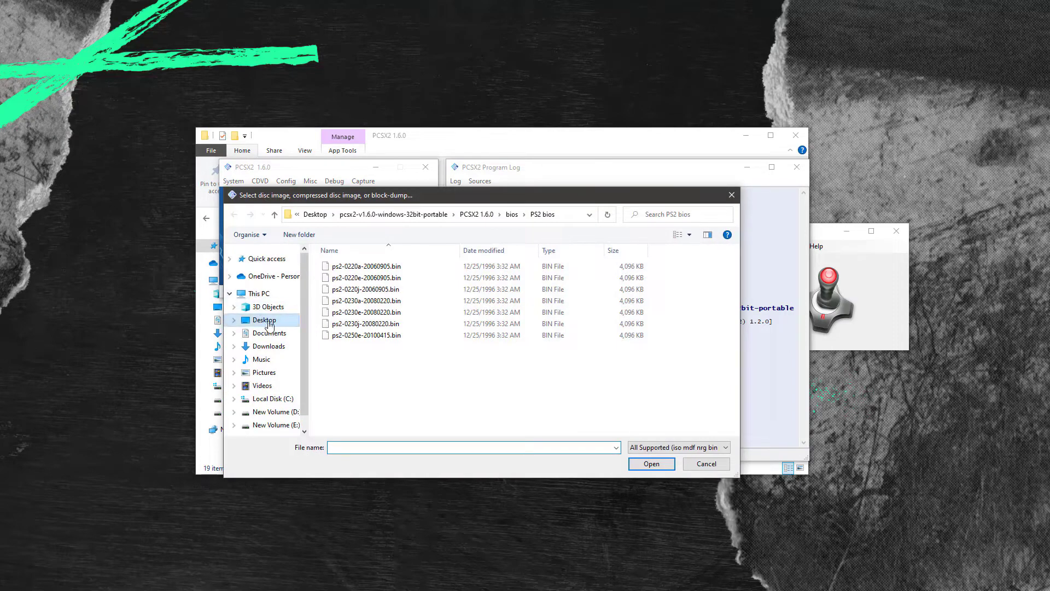
{"action": "left_click", "coordinate": [378, 215]}
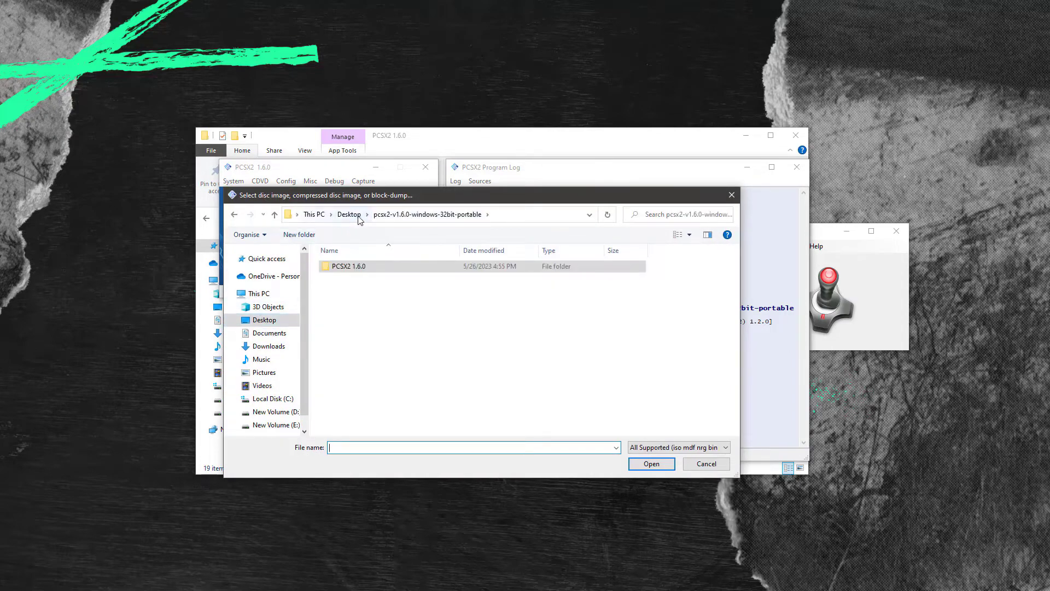
{"action": "left_click", "coordinate": [354, 216]}
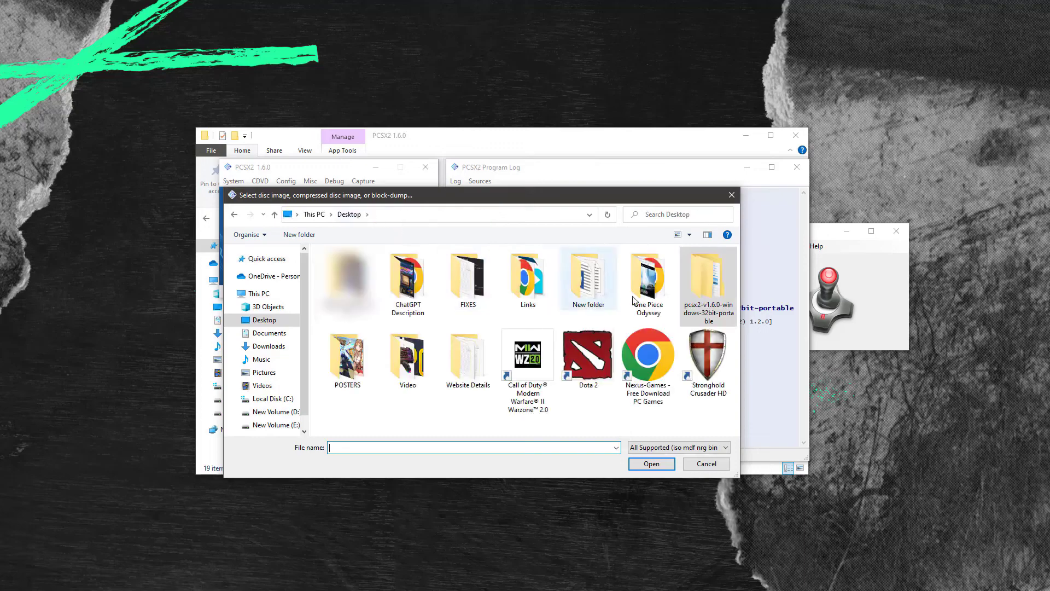
{"action": "double_click", "coordinate": [708, 281]}
{"action": "double_click", "coordinate": [341, 267]}
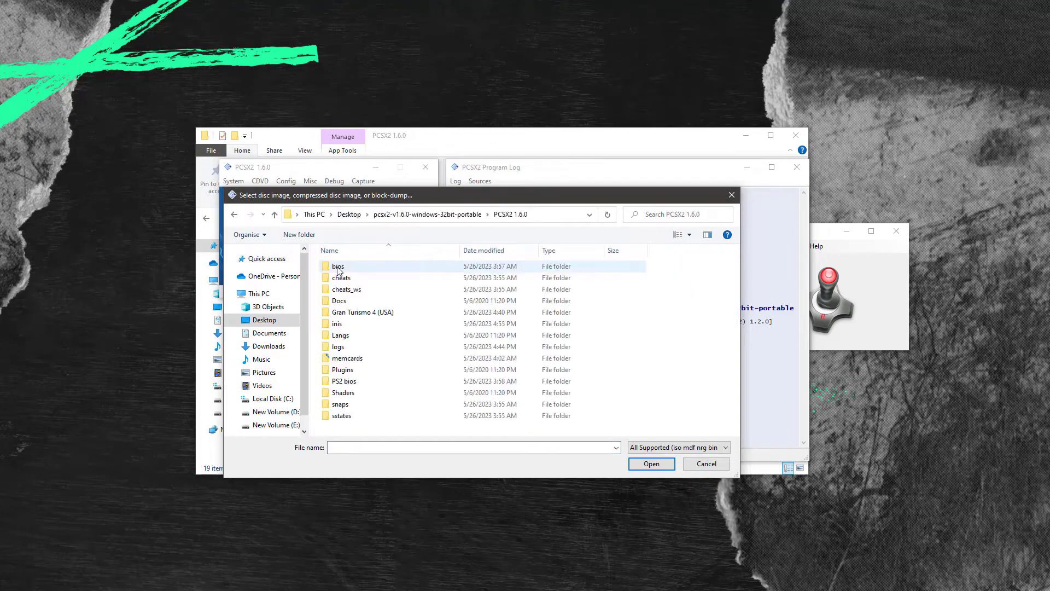
{"action": "left_click", "coordinate": [366, 318]}
{"action": "double_click", "coordinate": [370, 311]}
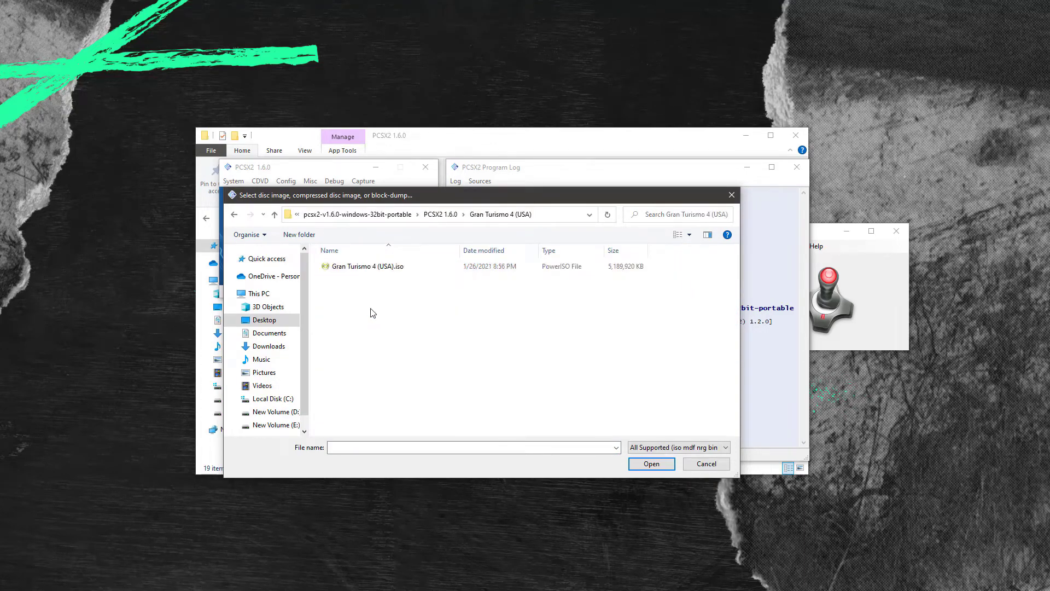
{"action": "left_click", "coordinate": [379, 268]}
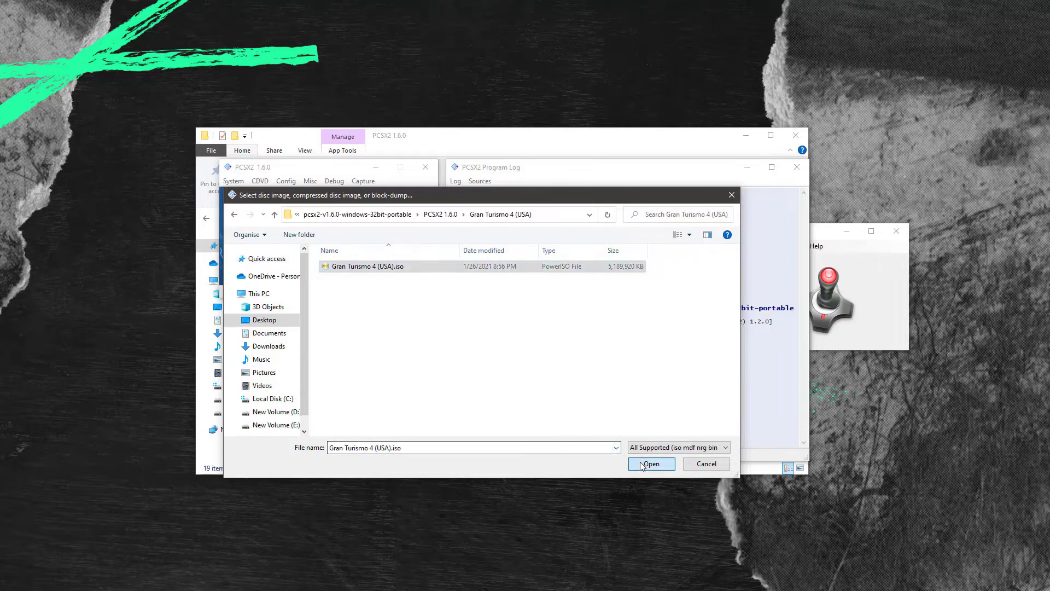
{"action": "left_click", "coordinate": [650, 464]}
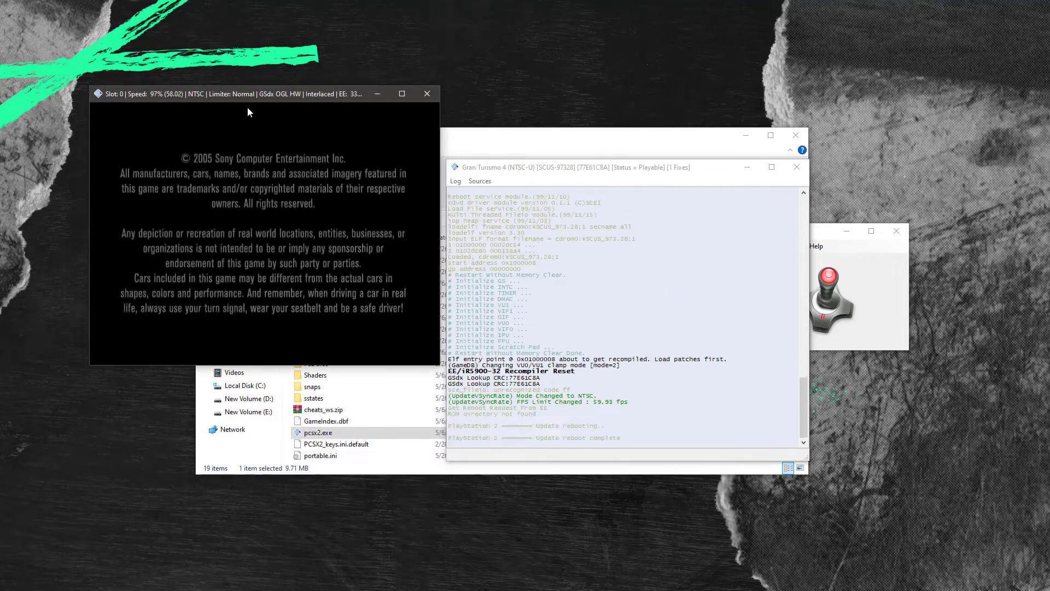
Place the game window and Virtual Controller side by side, and run Virtual Controller
{"action": "left_click_drag", "start_coordinate": [249, 96], "coordinate": [431, 188]}
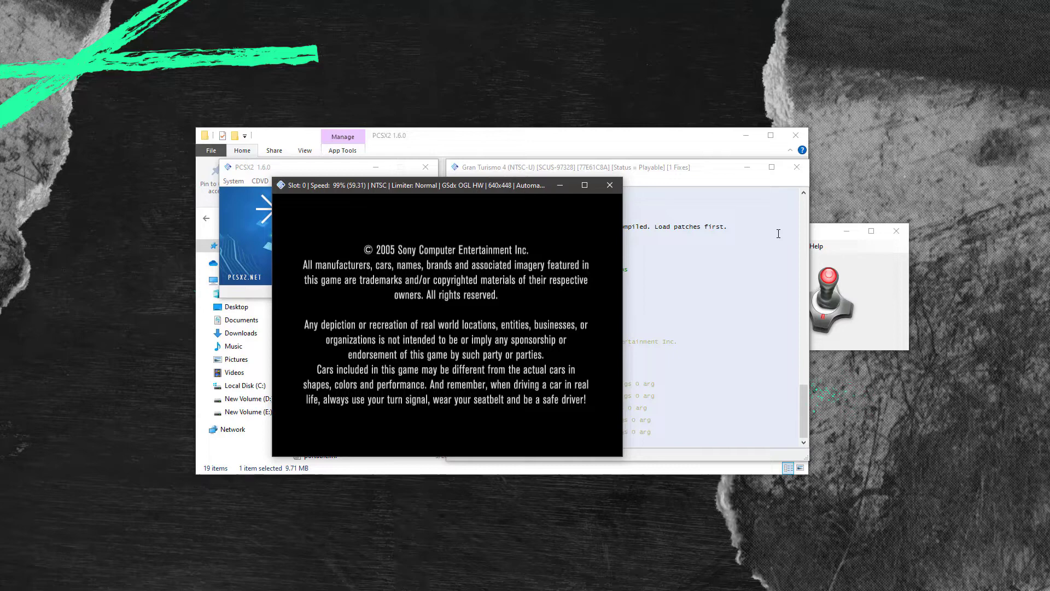
{"action": "left_click", "coordinate": [819, 234]}
{"action": "left_click_drag", "start_coordinate": [797, 237], "coordinate": [707, 242]}
{"action": "left_click", "coordinate": [667, 251]}
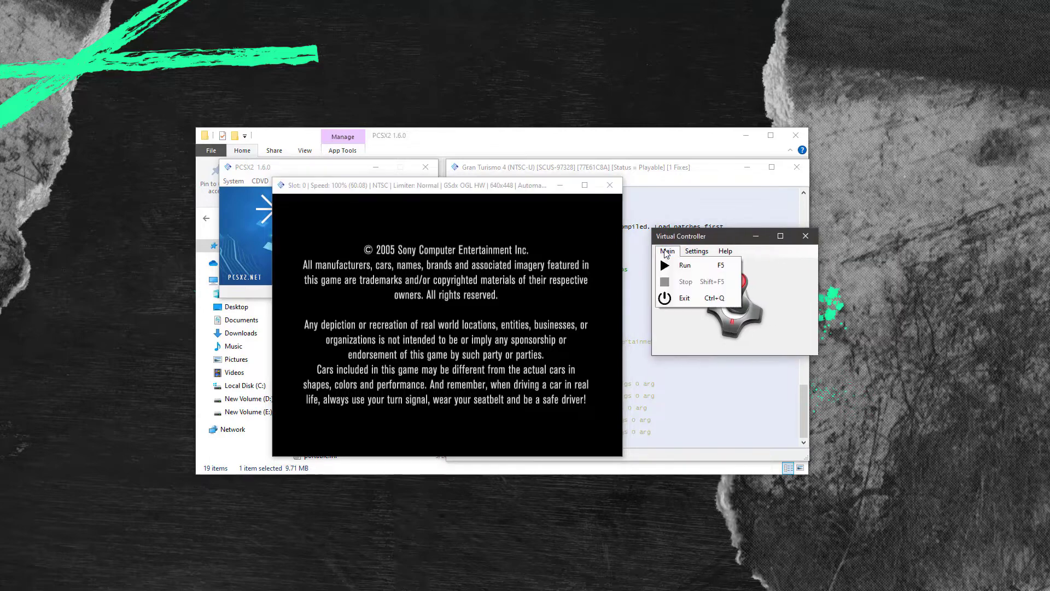
{"action": "left_click", "coordinate": [679, 265]}
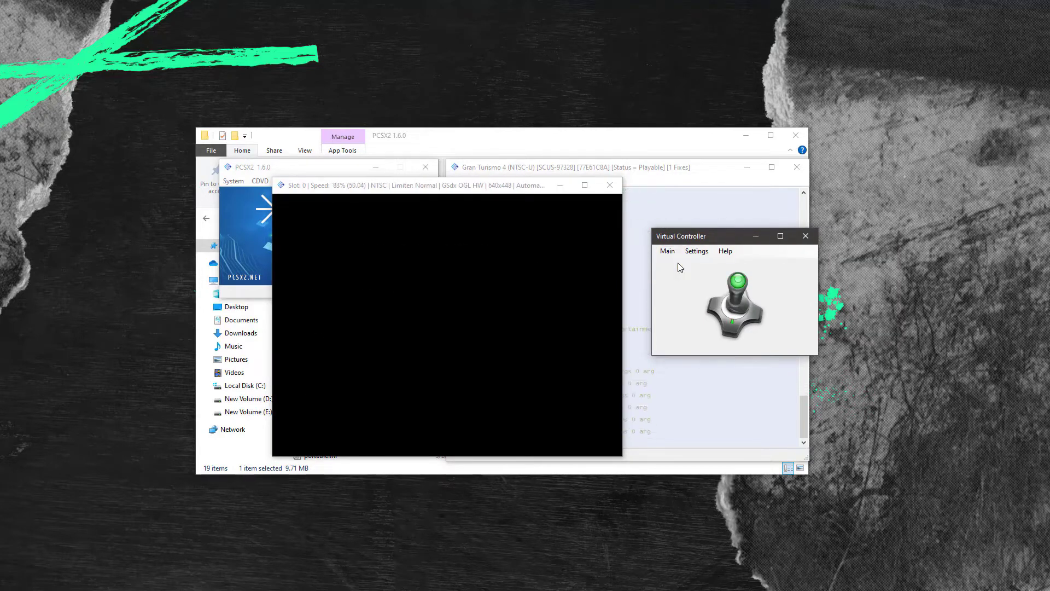
Maximize the game window and agree to create GT4 game data on the memory card in slot 1
{"action": "left_click", "coordinate": [584, 185]}
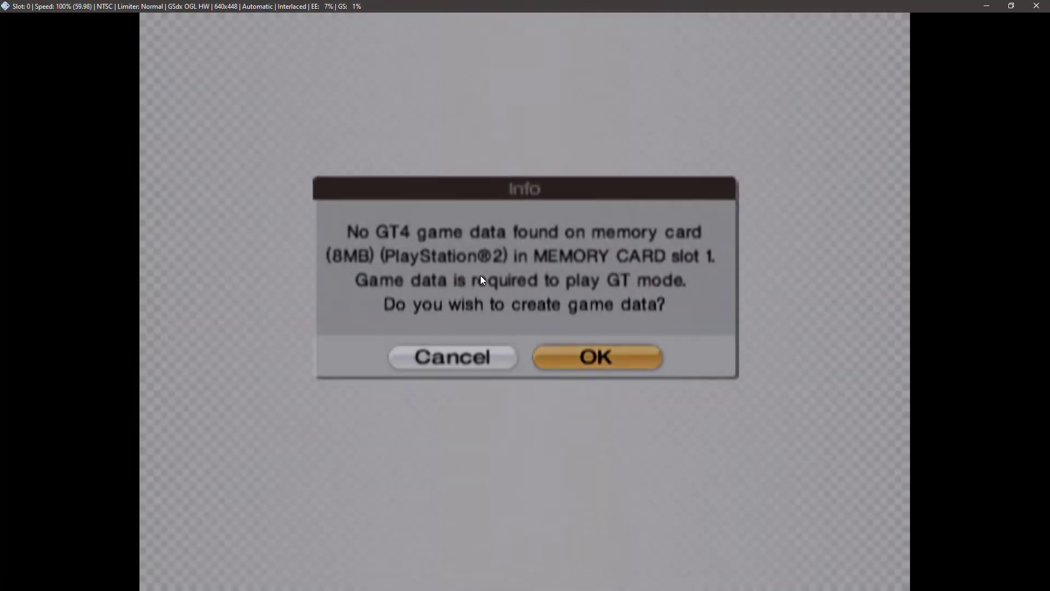
{"action": "key", "text": "Left"}
{"action": "key", "text": "Right"}
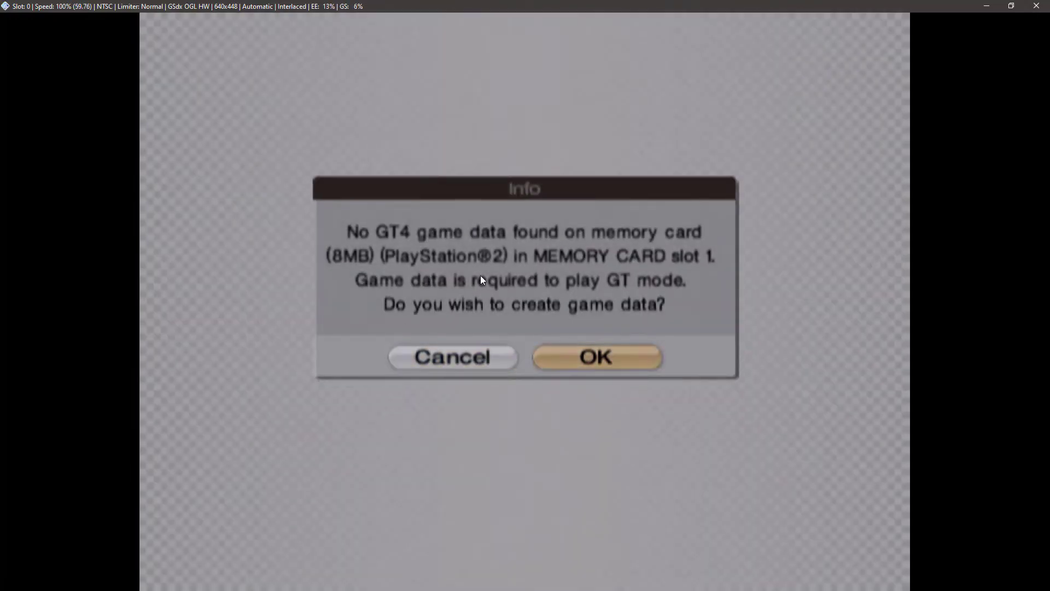
{"action": "key", "text": "Return"}
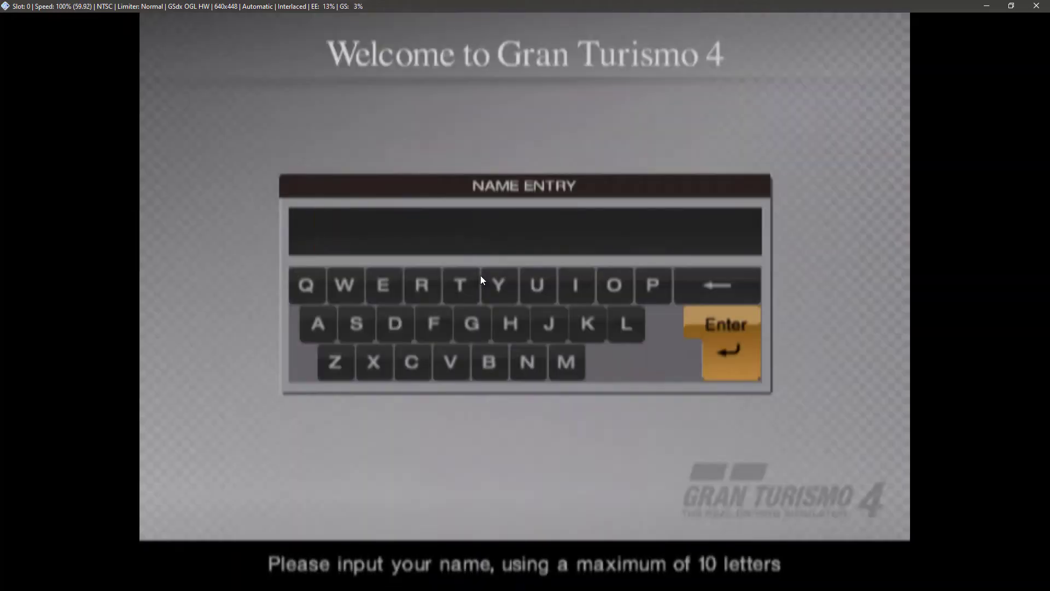
Enter a capital N as the first letter in the game's name entry
{"action": "key", "text": "Return"}
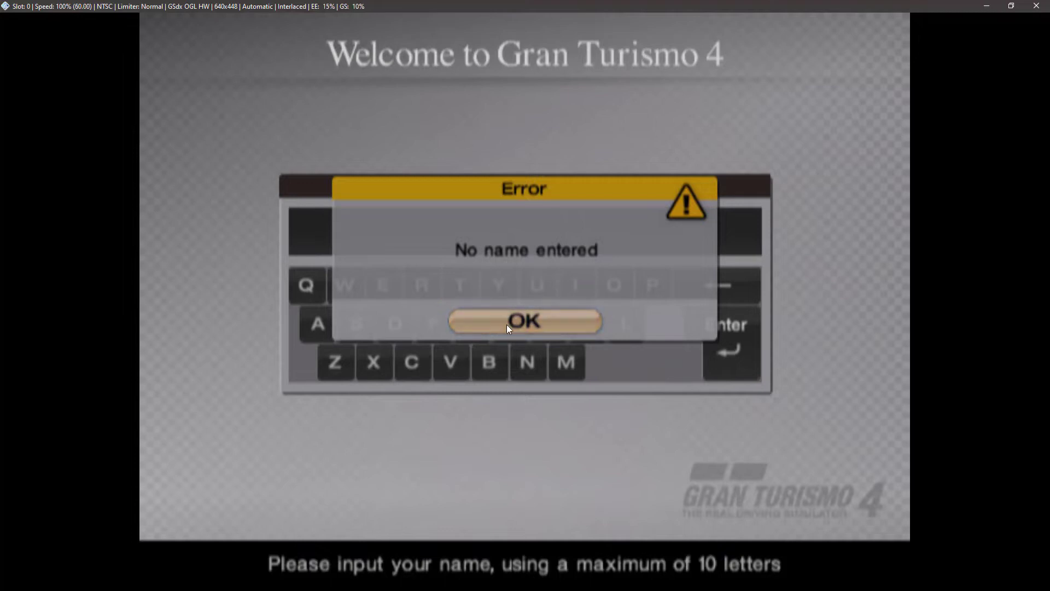
{"action": "key", "text": "Return"}
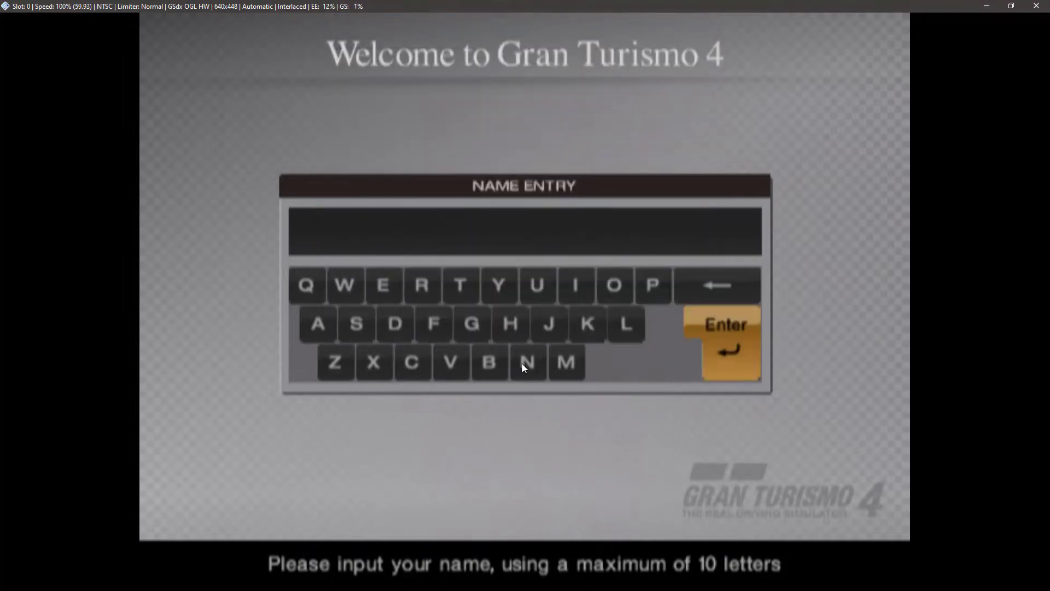
{"action": "key", "text": "Up"}
{"action": "key", "text": "Down"}
{"action": "key", "text": "Left"}
{"action": "key", "text": "Left"}
{"action": "key", "text": "Left"}
{"action": "key", "text": "Down"}
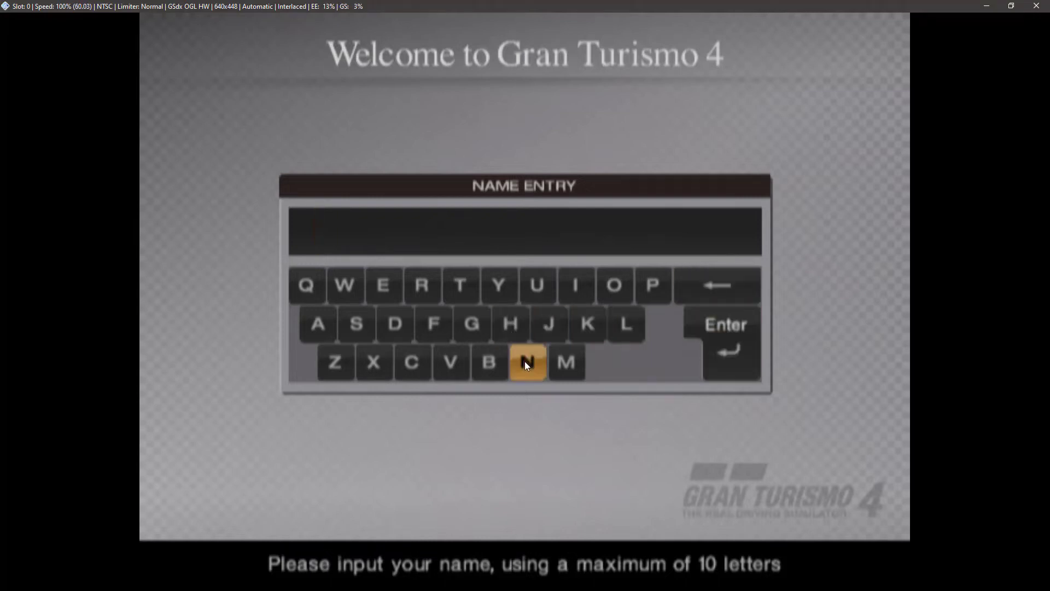
{"action": "key", "text": "Return"}
Add a lowercase e after the N in the name entry
{"action": "key", "text": "Up"}
{"action": "key", "text": "Left"}
{"action": "key", "text": "Left"}
{"action": "key", "text": "Left"}
{"action": "key", "text": "Up"}
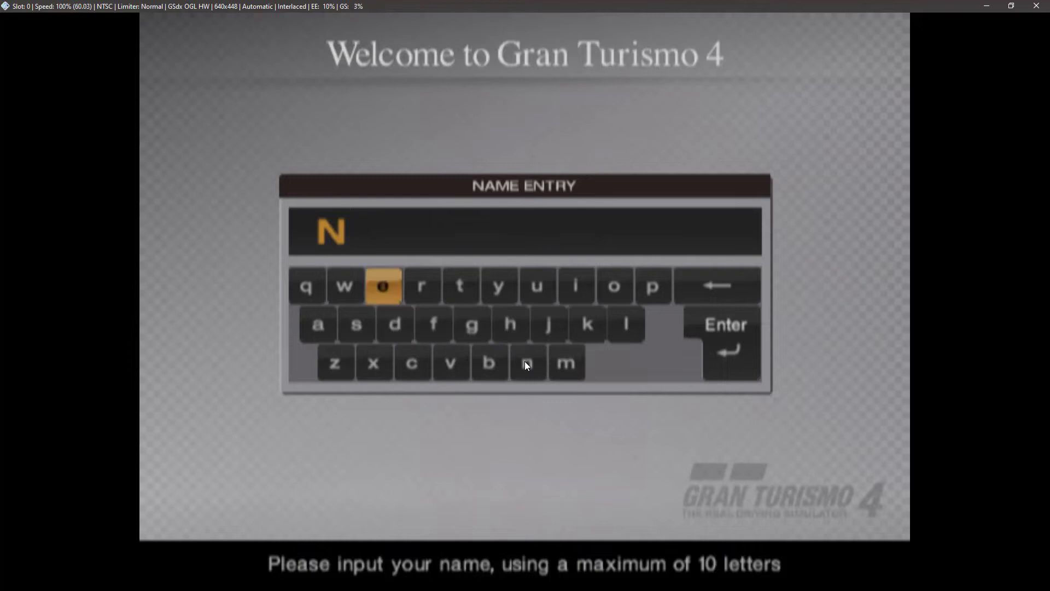
{"action": "key", "text": "Left"}
{"action": "key", "text": "Right"}
{"action": "key", "text": "Return"}
Append the letters x and u to extend the name entry to Nexu
{"action": "key", "text": "Down"}
{"action": "key", "text": "Down"}
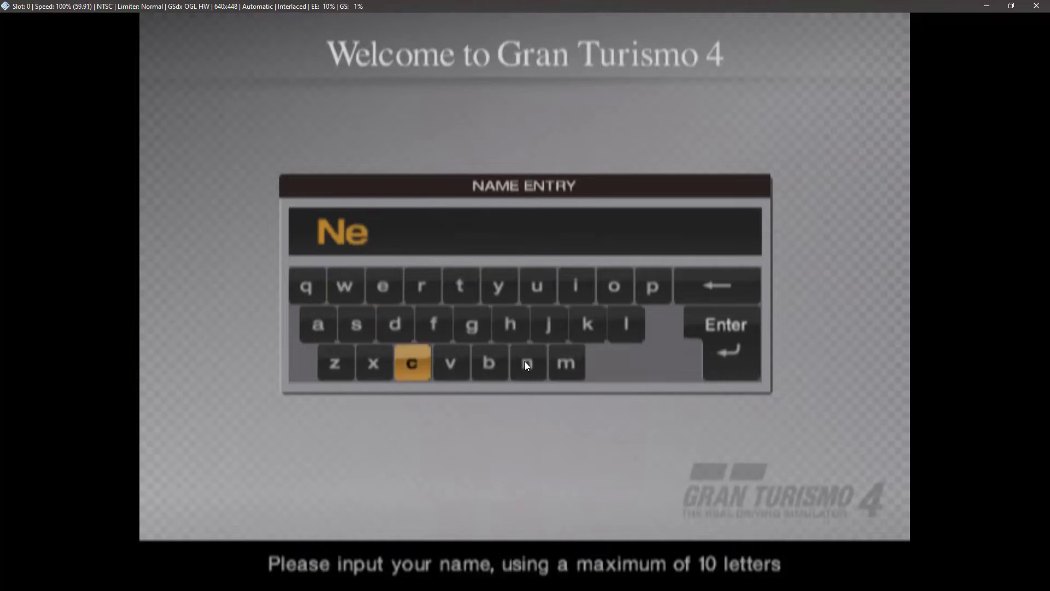
{"action": "key", "text": "Left"}
{"action": "key", "text": "Up"}
{"action": "key", "text": "Up"}
{"action": "key", "text": "Right"}
{"action": "key", "text": "Right"}
{"action": "key", "text": "Right"}
{"action": "key", "text": "Right"}
{"action": "key", "text": "Right"}
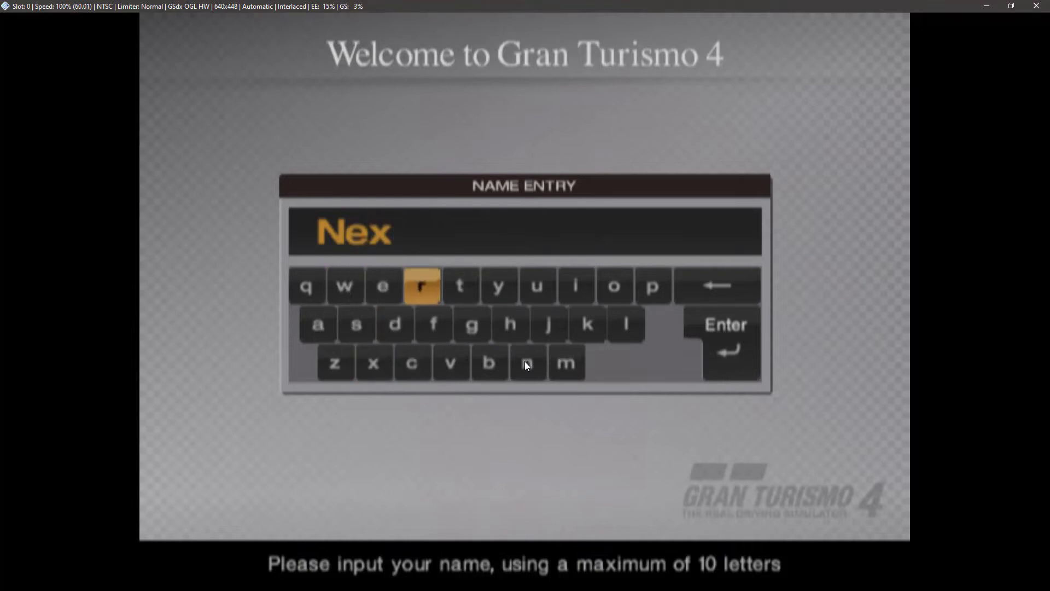
{"action": "key", "text": "Return"}
Append the letter s so the name entry reads Nexus
{"action": "key", "text": "Down"}
{"action": "key", "text": "Left"}
{"action": "key", "text": "Left"}
{"action": "key", "text": "Left"}
{"action": "key", "text": "Left"}
{"action": "key", "text": "Left"}
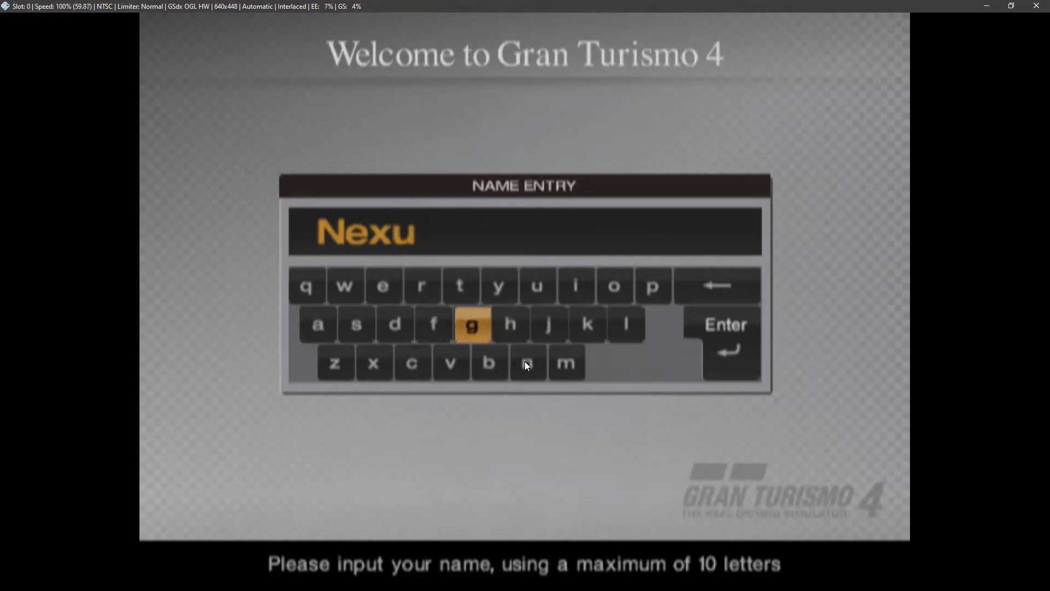
{"action": "key", "text": "Return"}
Append the letter g after Nexus in the name entry
{"action": "key", "text": "Right"}
{"action": "key", "text": "Right"}
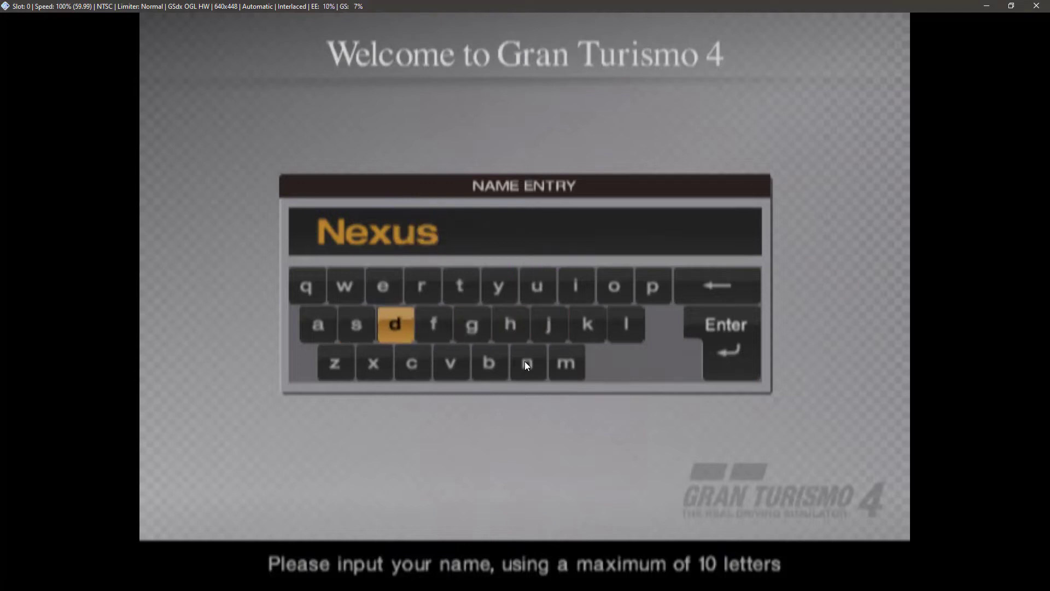
{"action": "key", "text": "Right"}
{"action": "key", "text": "Right"}
{"action": "key", "text": "Right"}
{"action": "key", "text": "Right"}
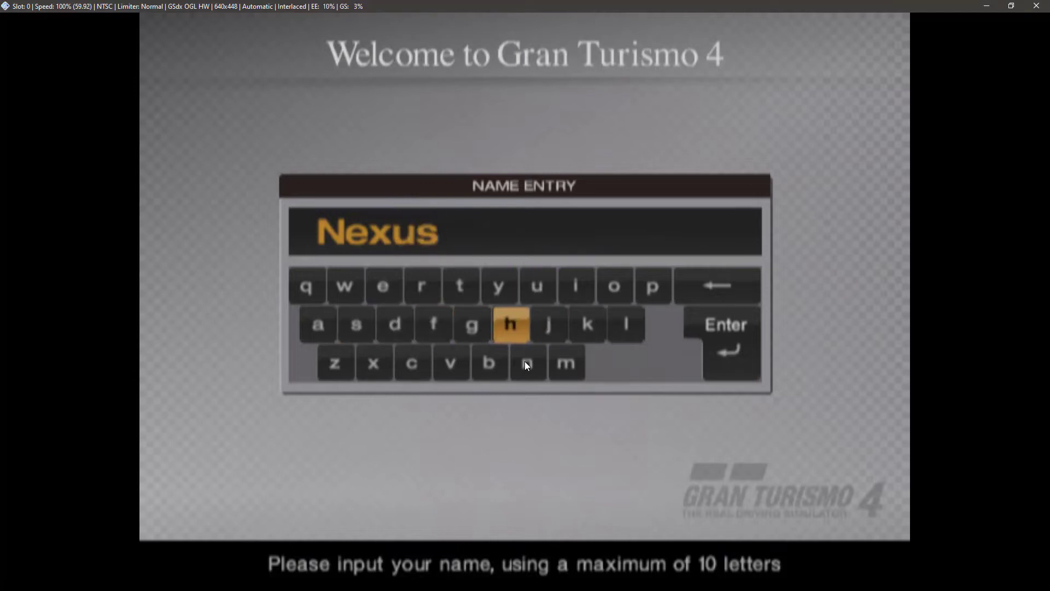
{"action": "key", "text": "Left"}
{"action": "key", "text": "Left"}
{"action": "key", "text": "Left"}
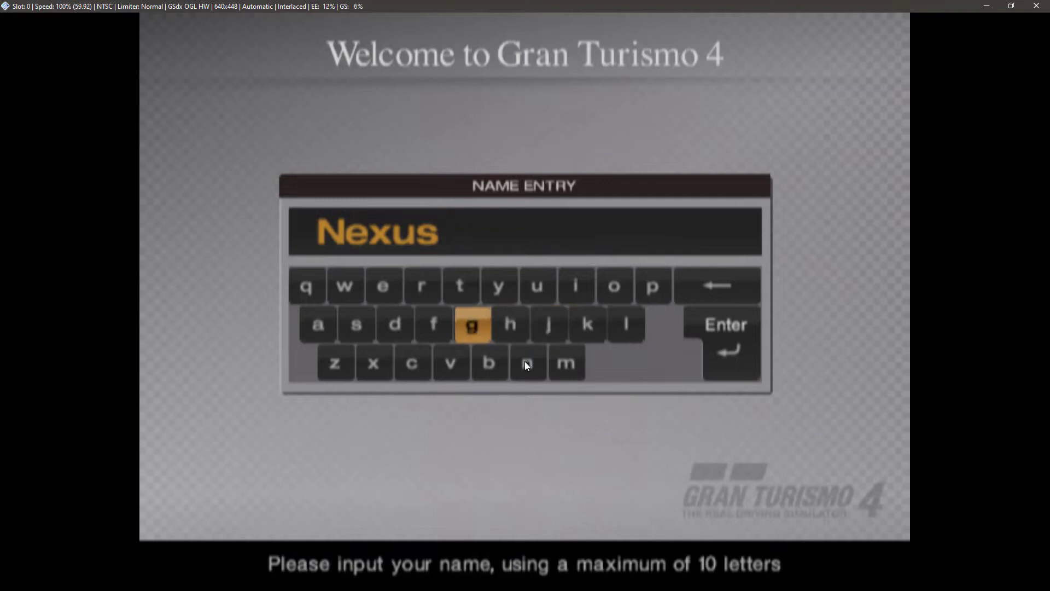
{"action": "key", "text": "Return"}
Append the letter a to extend the name entry to Nexusga
{"action": "key", "text": "Left"}
{"action": "key", "text": "Left"}
{"action": "key", "text": "Left"}
{"action": "key", "text": "Left"}
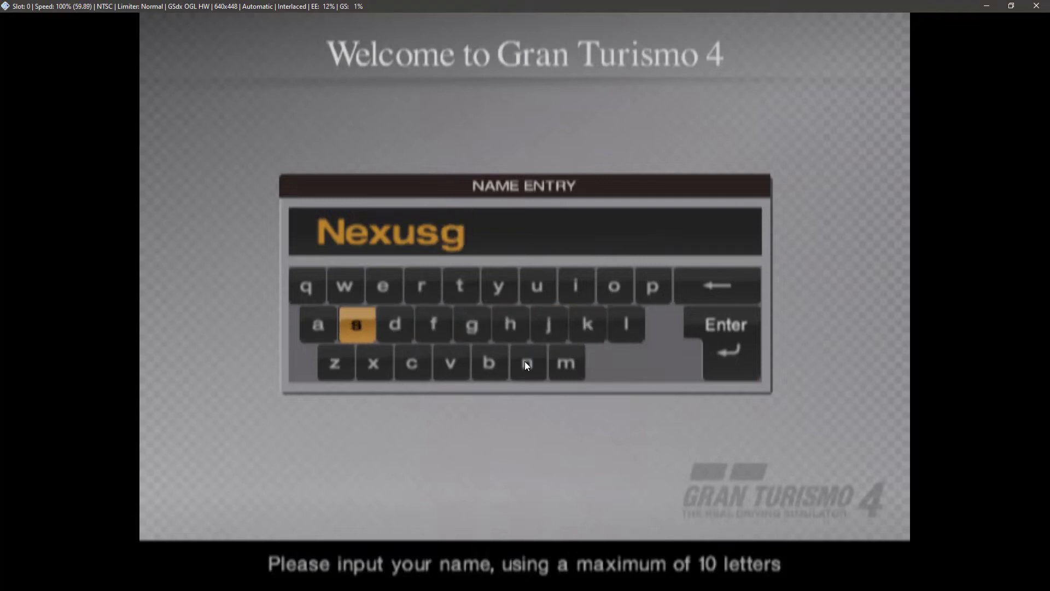
{"action": "key", "text": "Return"}
Append the letter m to extend the name entry to Nexusgam
{"action": "key", "text": "Right"}
{"action": "key", "text": "Right"}
{"action": "key", "text": "Right"}
{"action": "key", "text": "Right"}
{"action": "key", "text": "Right"}
{"action": "key", "text": "Right"}
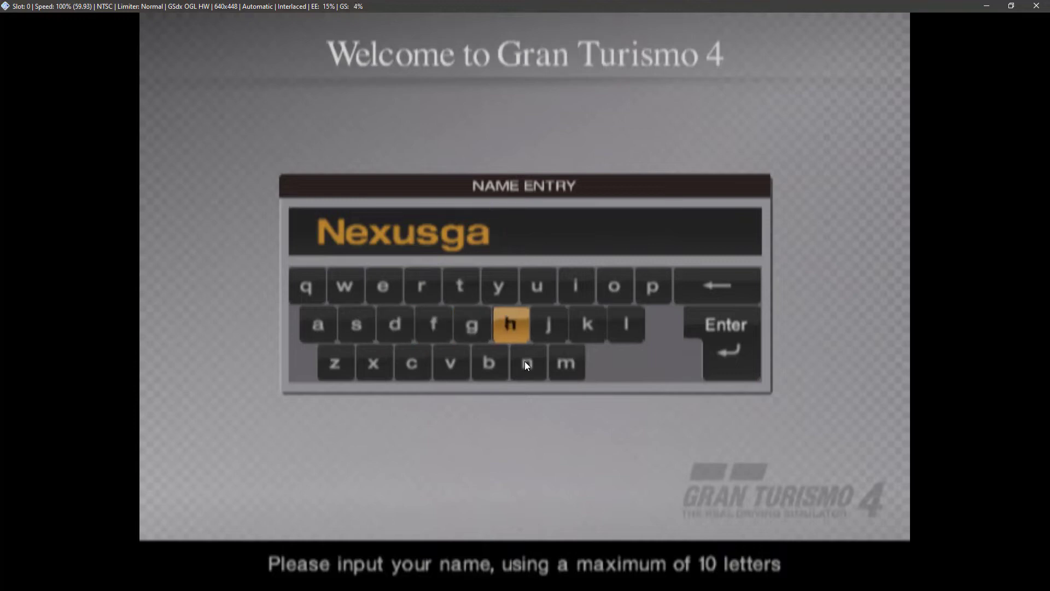
{"action": "key", "text": "Down"}
{"action": "key", "text": "Return"}
Append the letter e after Nexusgam in the name entry
{"action": "key", "text": "Up"}
{"action": "key", "text": "Left"}
{"action": "key", "text": "Left"}
{"action": "key", "text": "Left"}
{"action": "key", "text": "Left"}
{"action": "key", "text": "Left"}
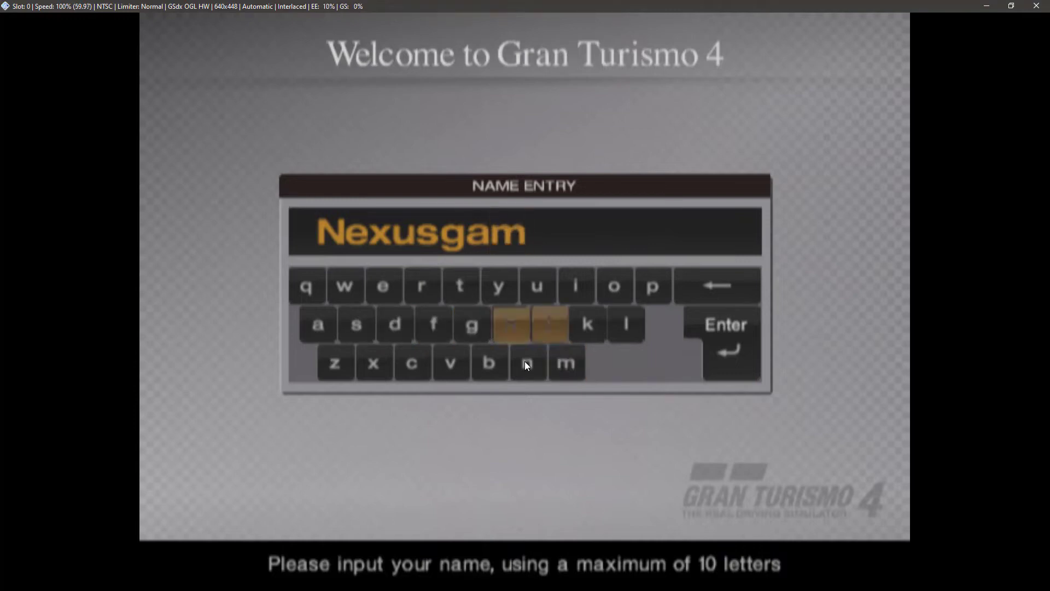
{"action": "key", "text": "Up"}
{"action": "key", "text": "Right"}
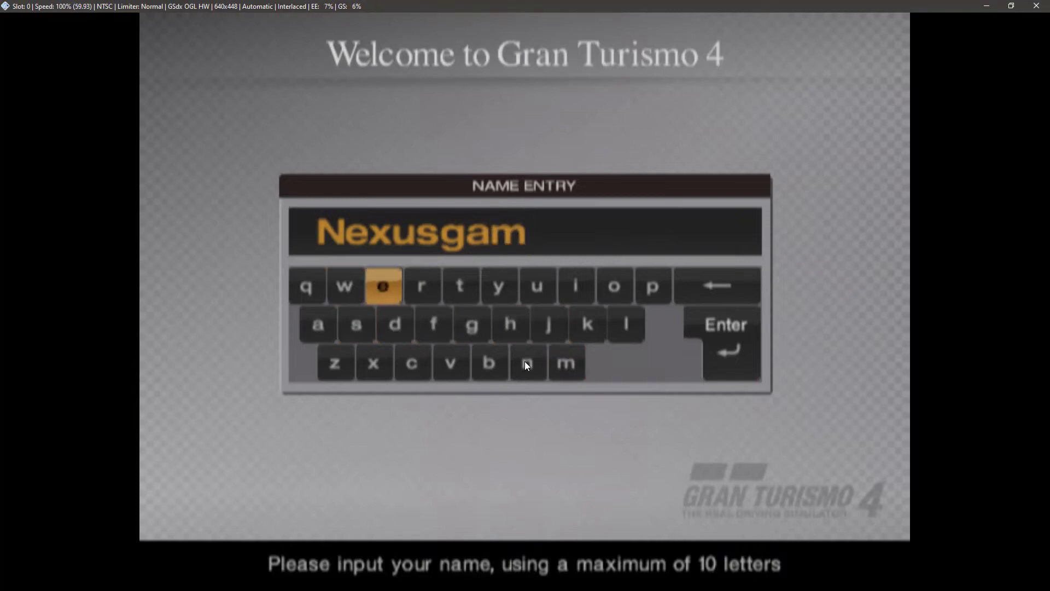
{"action": "key", "text": "Return"}
Append a final s to complete the name Nexusgames
{"action": "key", "text": "Down"}
{"action": "key", "text": "Down"}
{"action": "key", "text": "Left"}
{"action": "key", "text": "Up"}
{"action": "key", "text": "Return"}
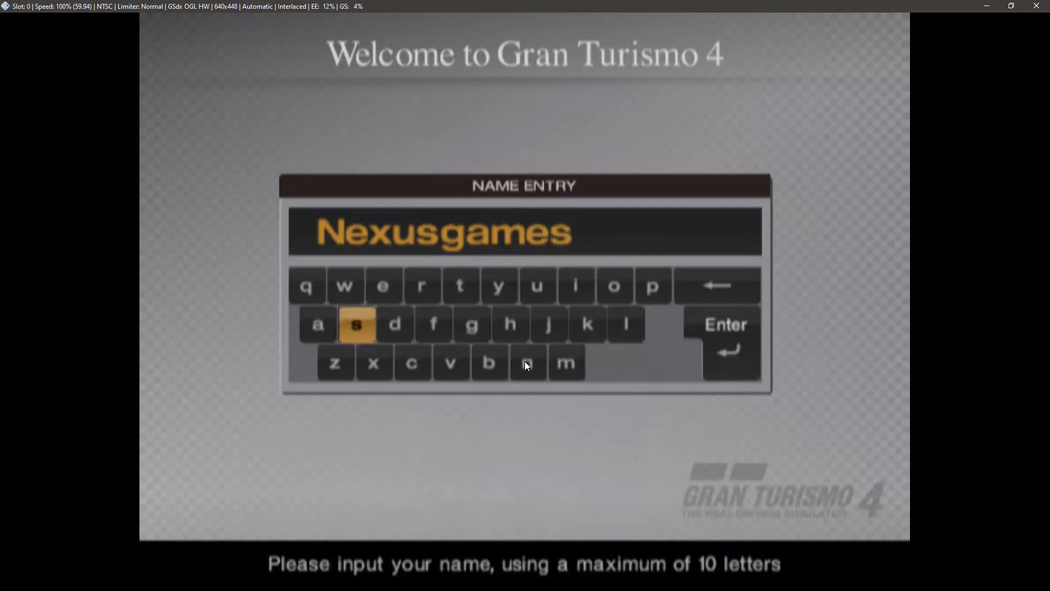
Submit the name Nexusgames and agree to proceed with it
{"action": "key", "text": "Right"}
{"action": "key", "text": "Right"}
{"action": "key", "text": "Right"}
{"action": "key", "text": "Right"}
{"action": "key", "text": "Right"}
{"action": "key", "text": "Right"}
{"action": "key", "text": "Right"}
{"action": "key", "text": "Right"}
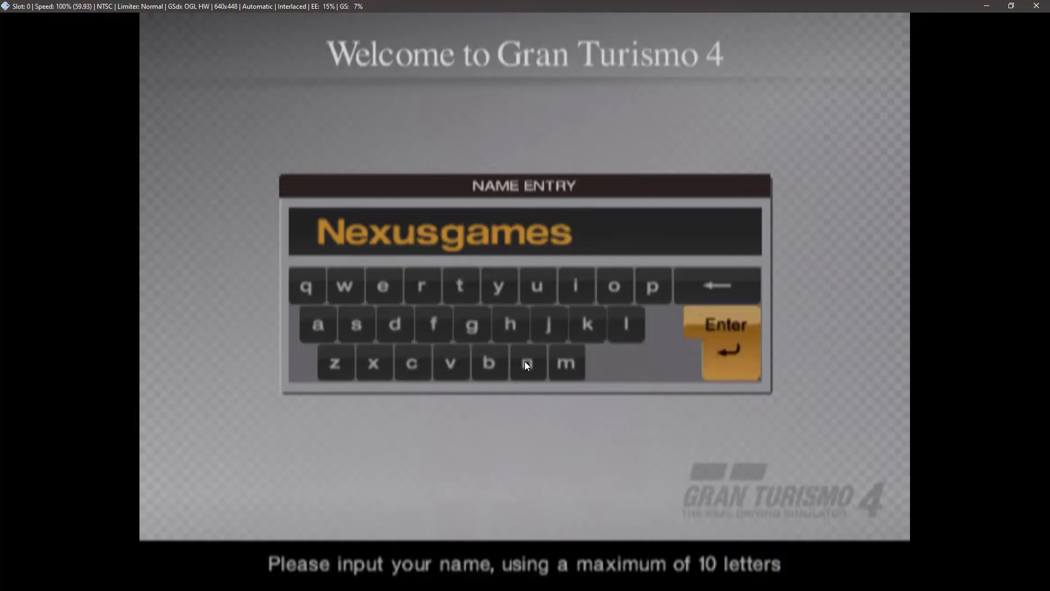
{"action": "key", "text": "Return"}
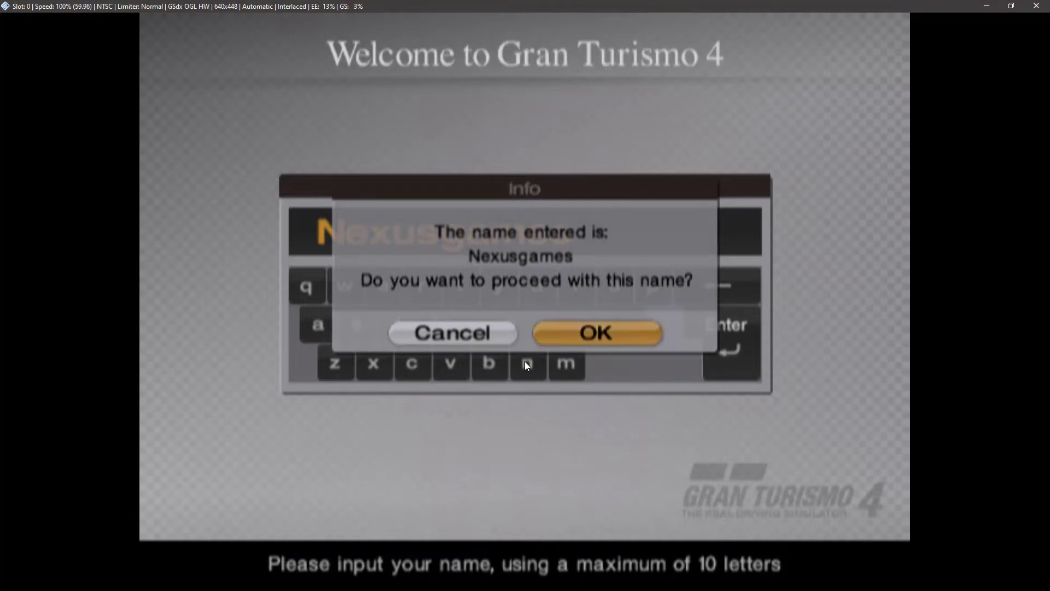
{"action": "key", "text": "Return"}
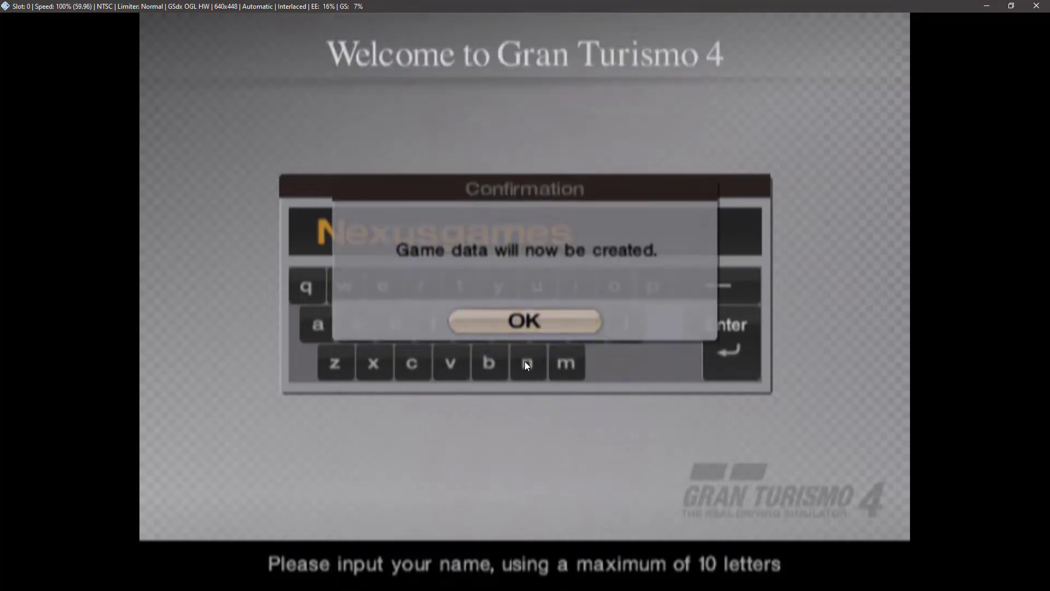
Create the game data on the memory card in slot 1 and acknowledge the save
{"action": "key", "text": "Return"}
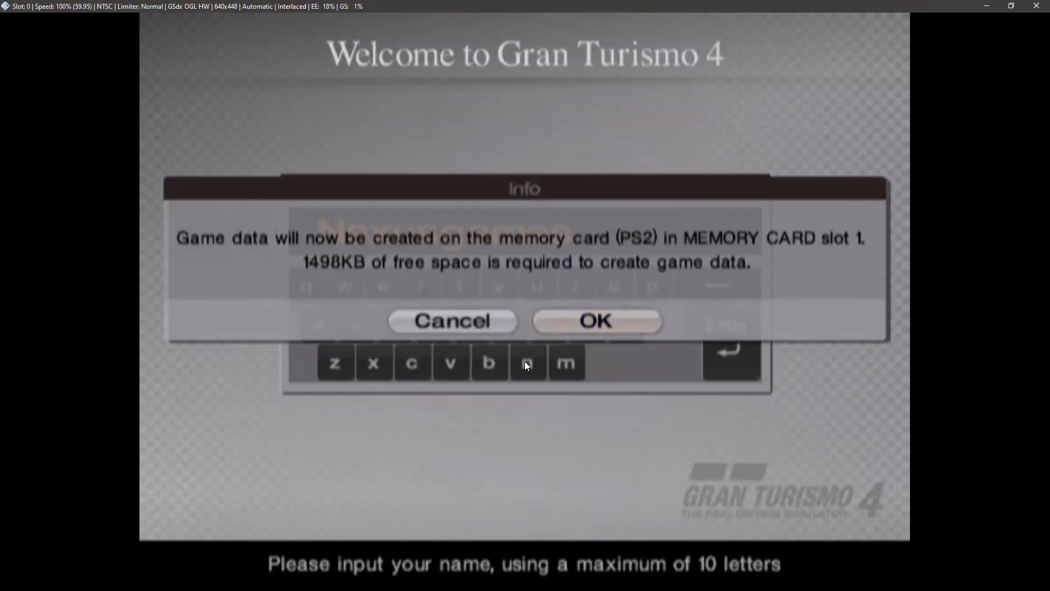
{"action": "key", "text": "Return"}
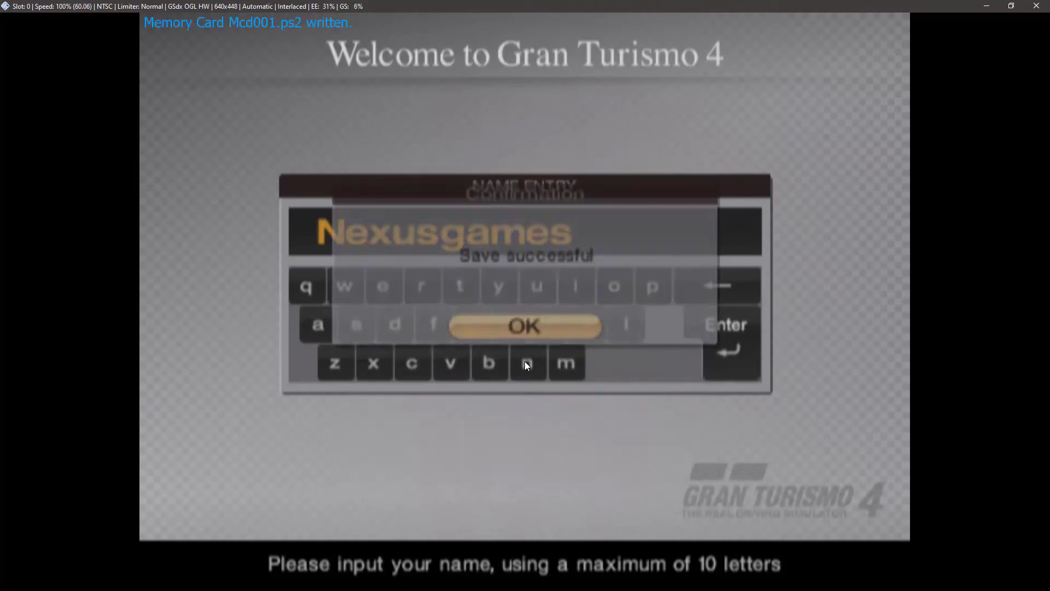
{"action": "key", "text": "Return"}
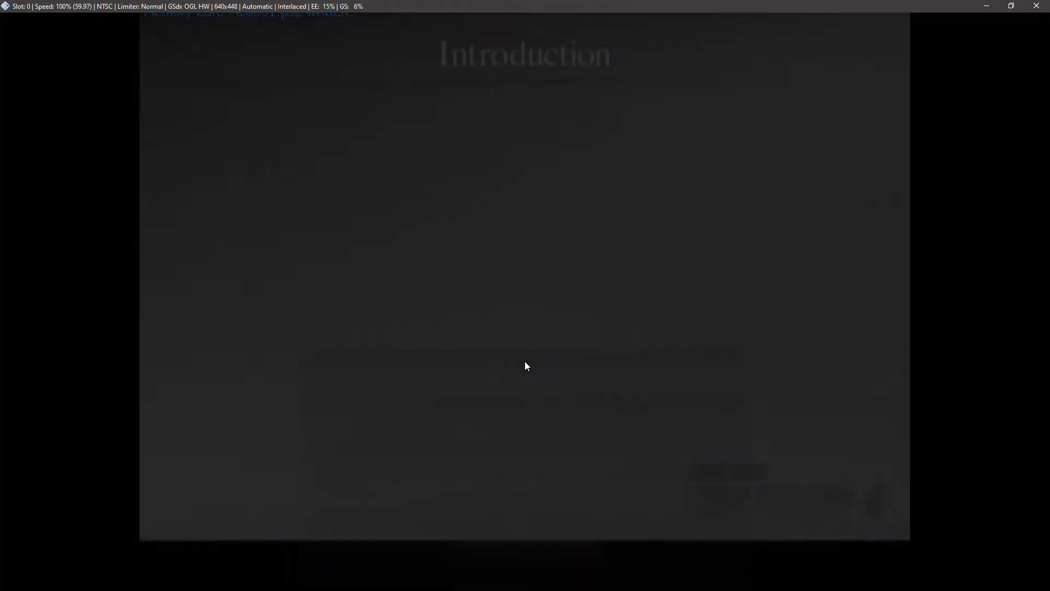
Go through the Introduction messages, accepting the offer to see details about using Gran Turismo 3 game saves
{"action": "key", "text": "Return"}
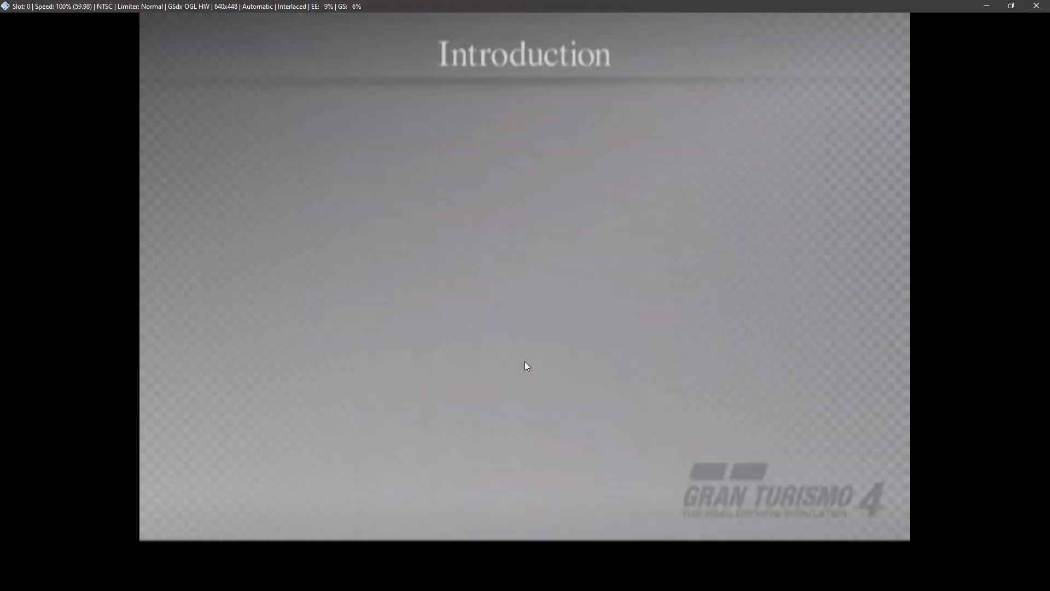
{"action": "key", "text": "Return"}
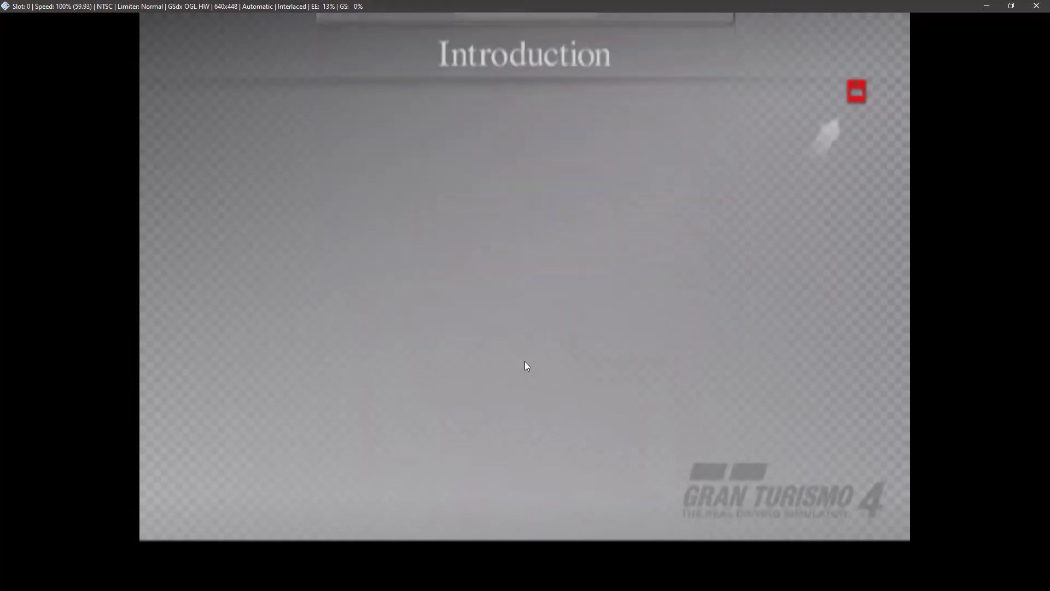
{"action": "key", "text": "Return"}
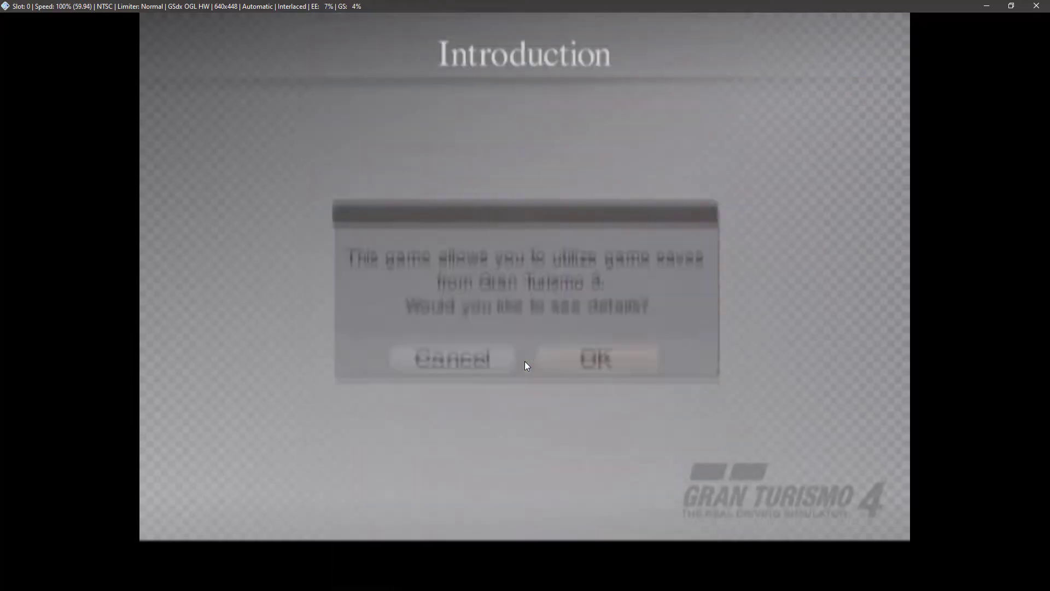
{"action": "key", "text": "Return"}
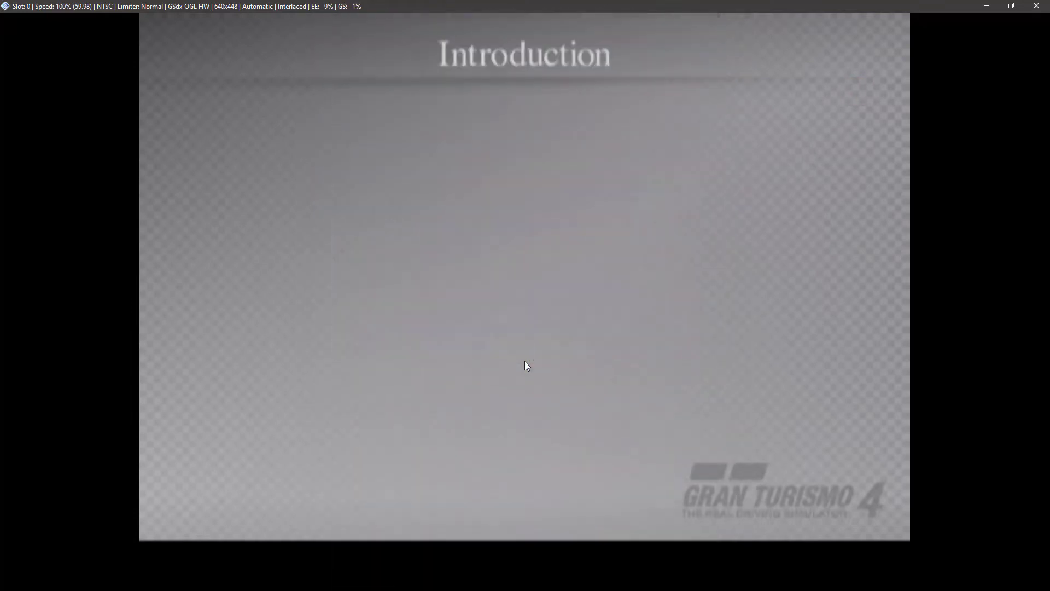
{"action": "key", "text": "Return"}
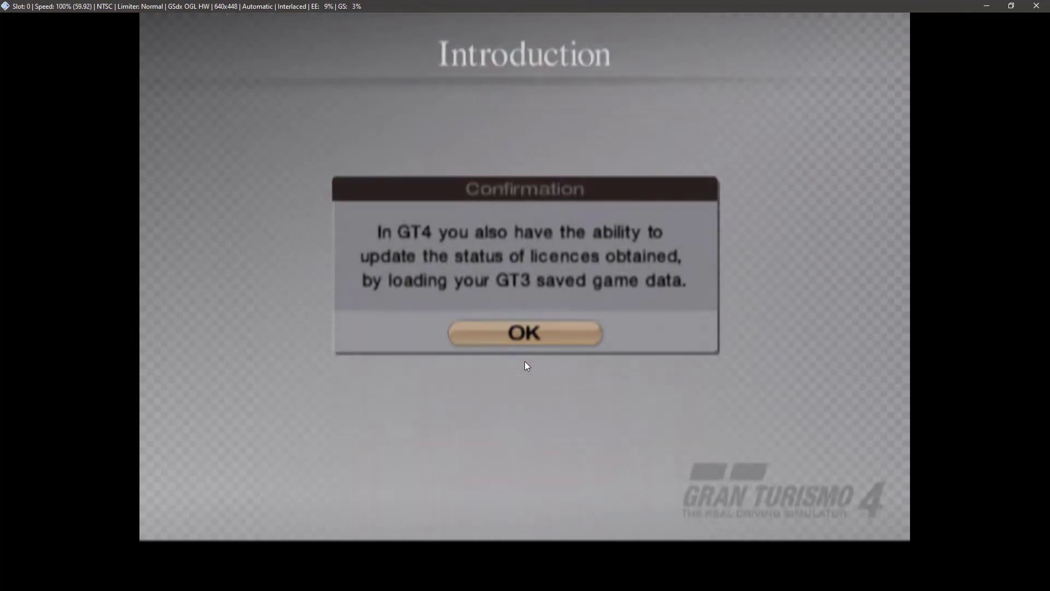
{"action": "key", "text": "Return"}
{"action": "key", "text": "Return"}
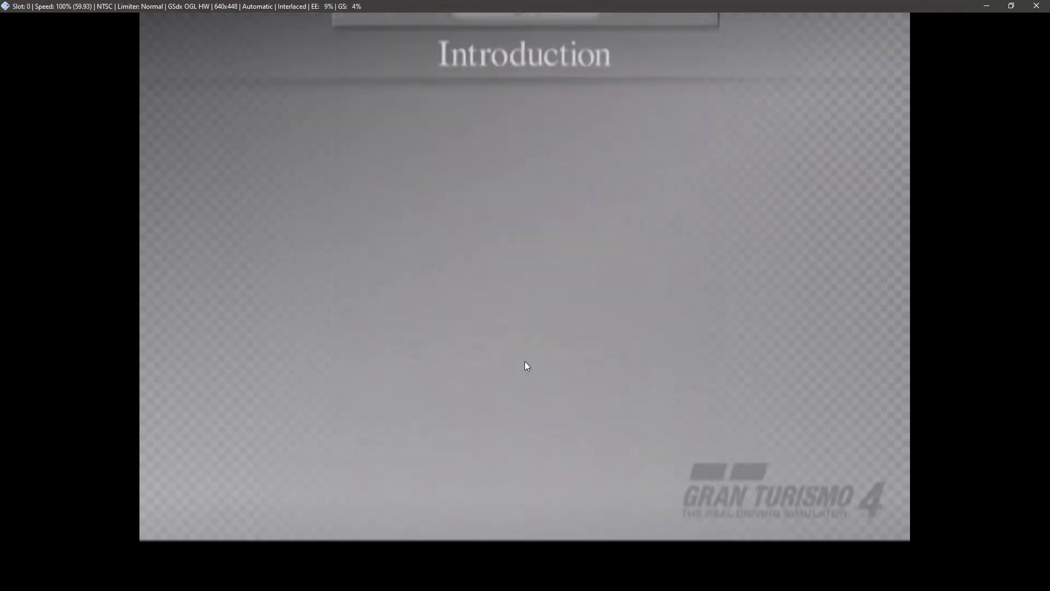
{"action": "key", "text": "Return"}
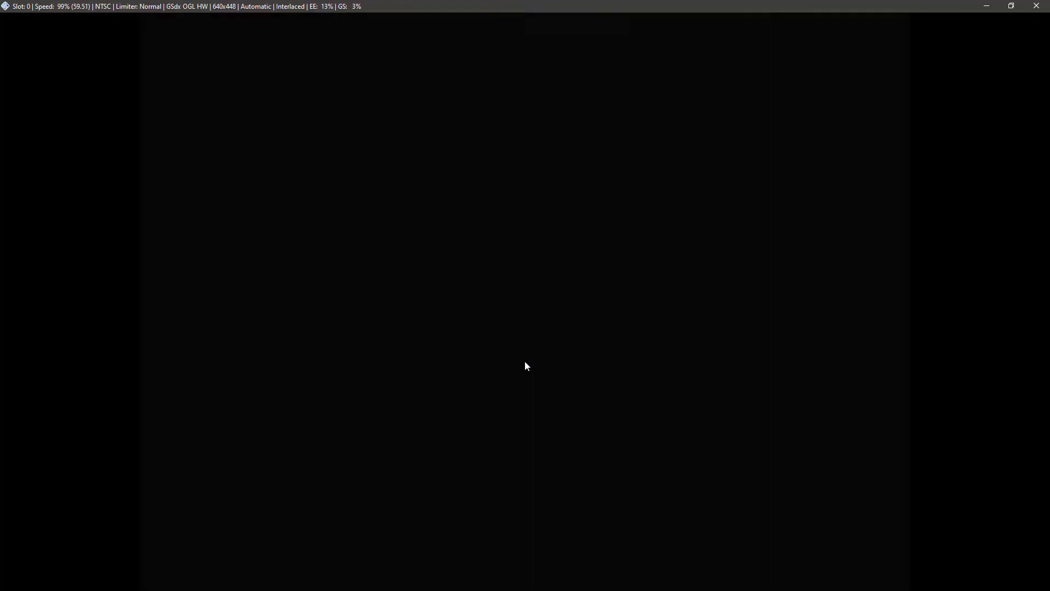